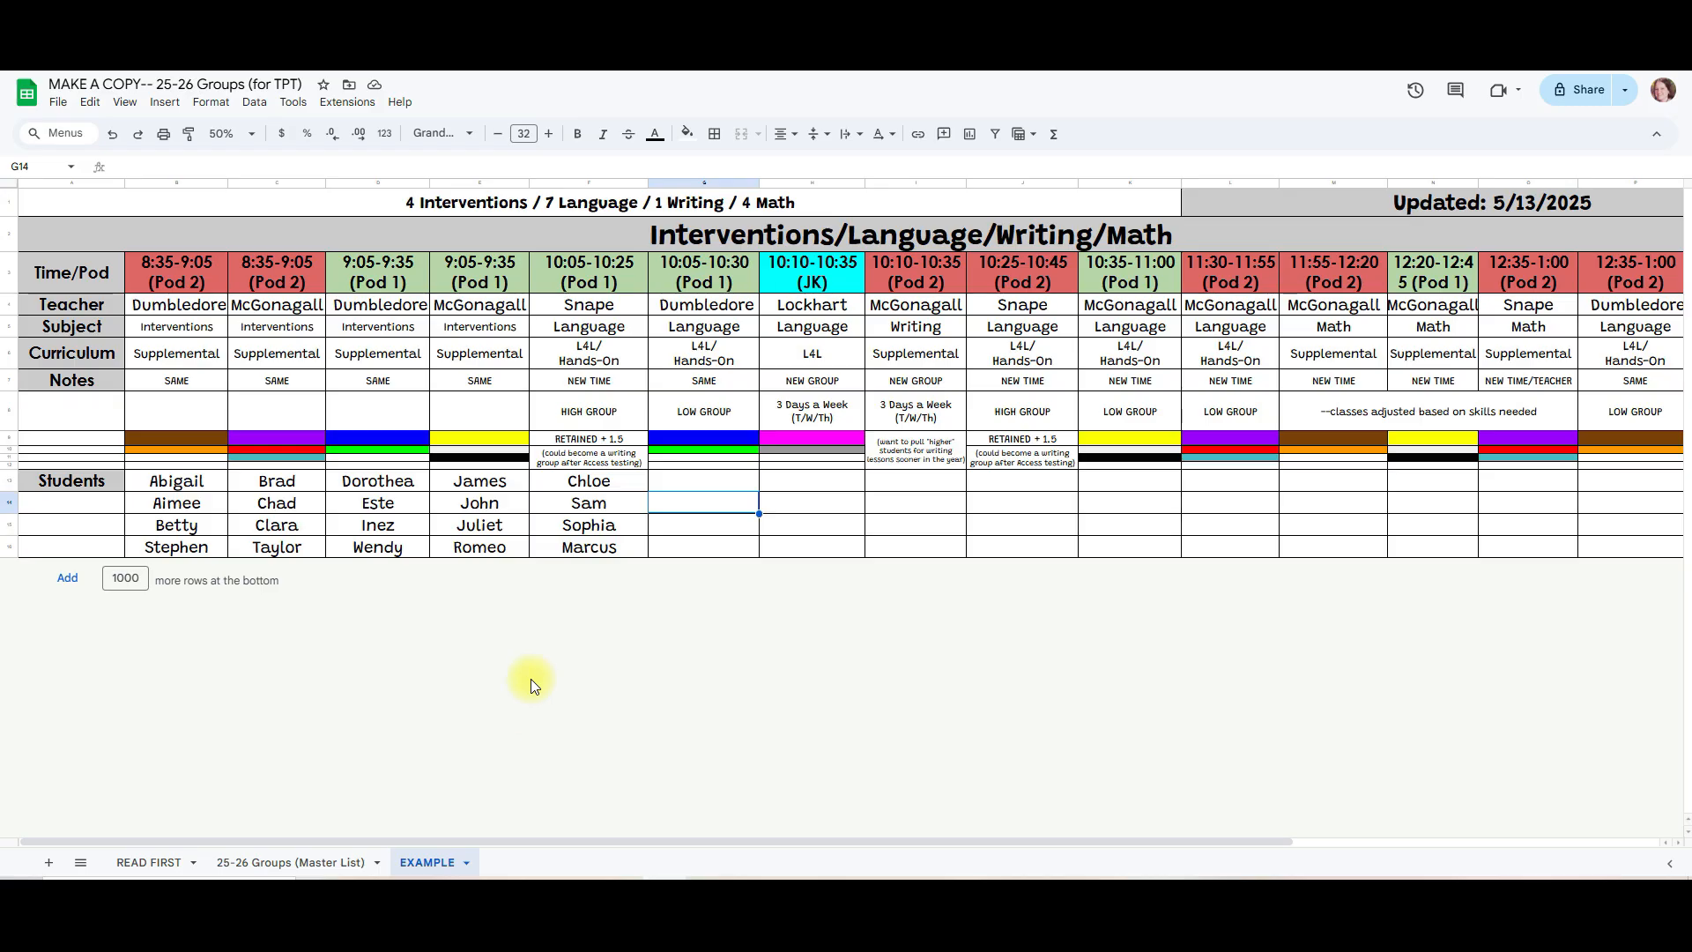
Step: Examine the Time/Pod row and the repeated groups of the first-column teacher across the EXAMPLE sheet's time slots
drag(182, 271, 1628, 268)
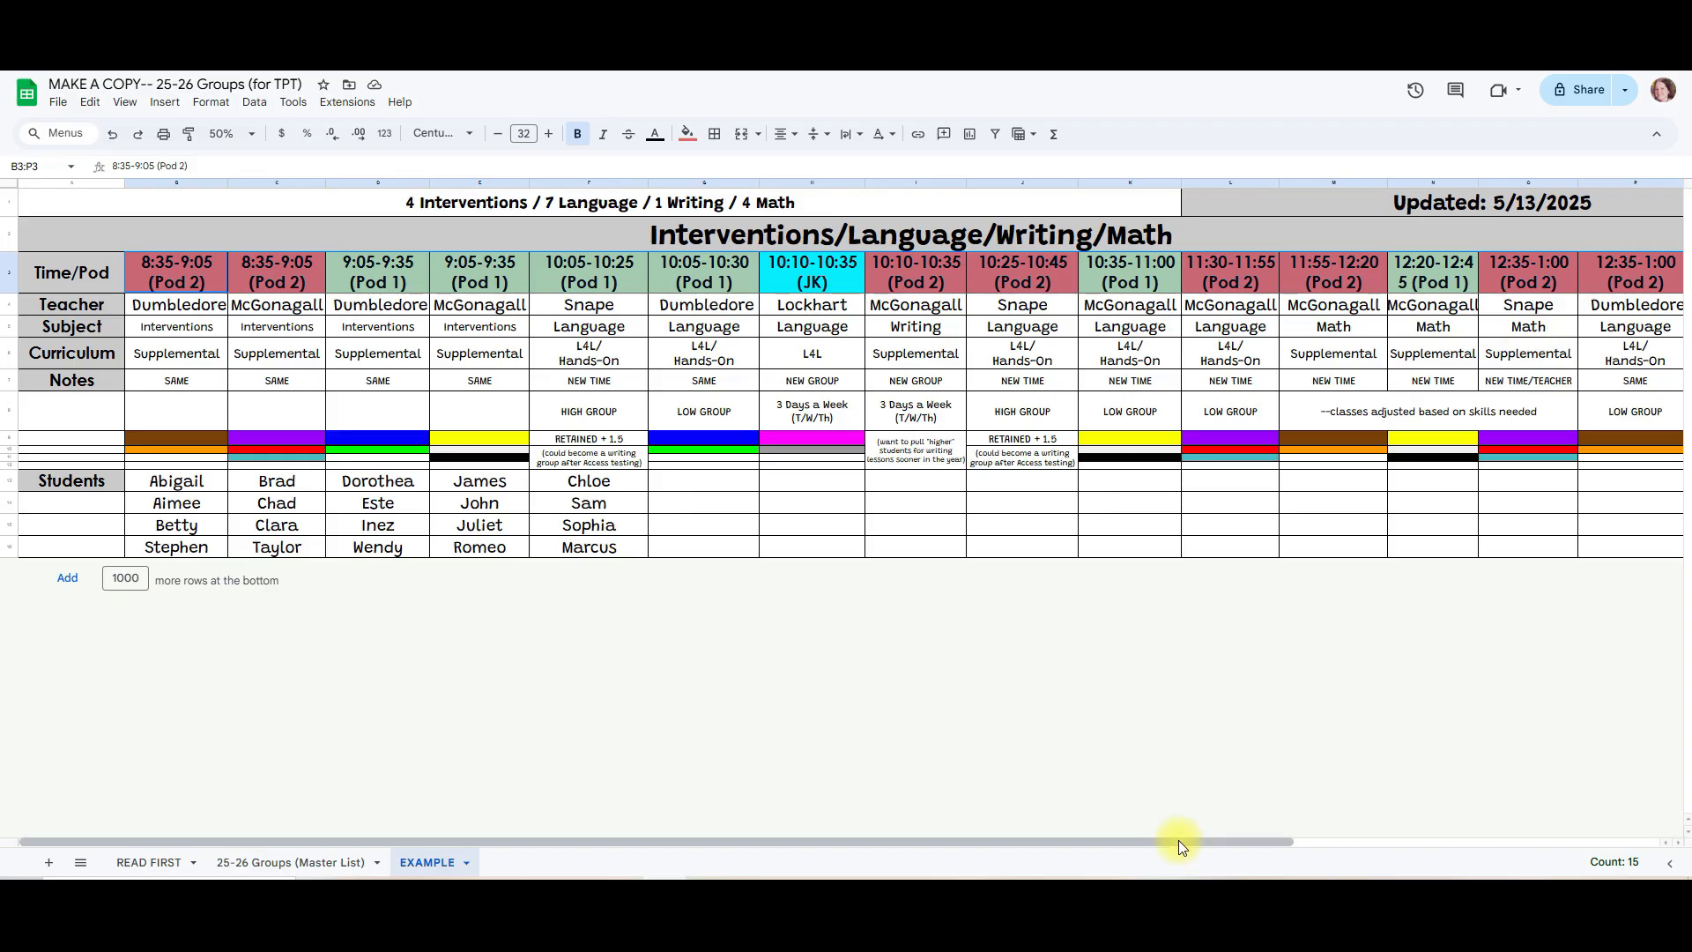
click(811, 286)
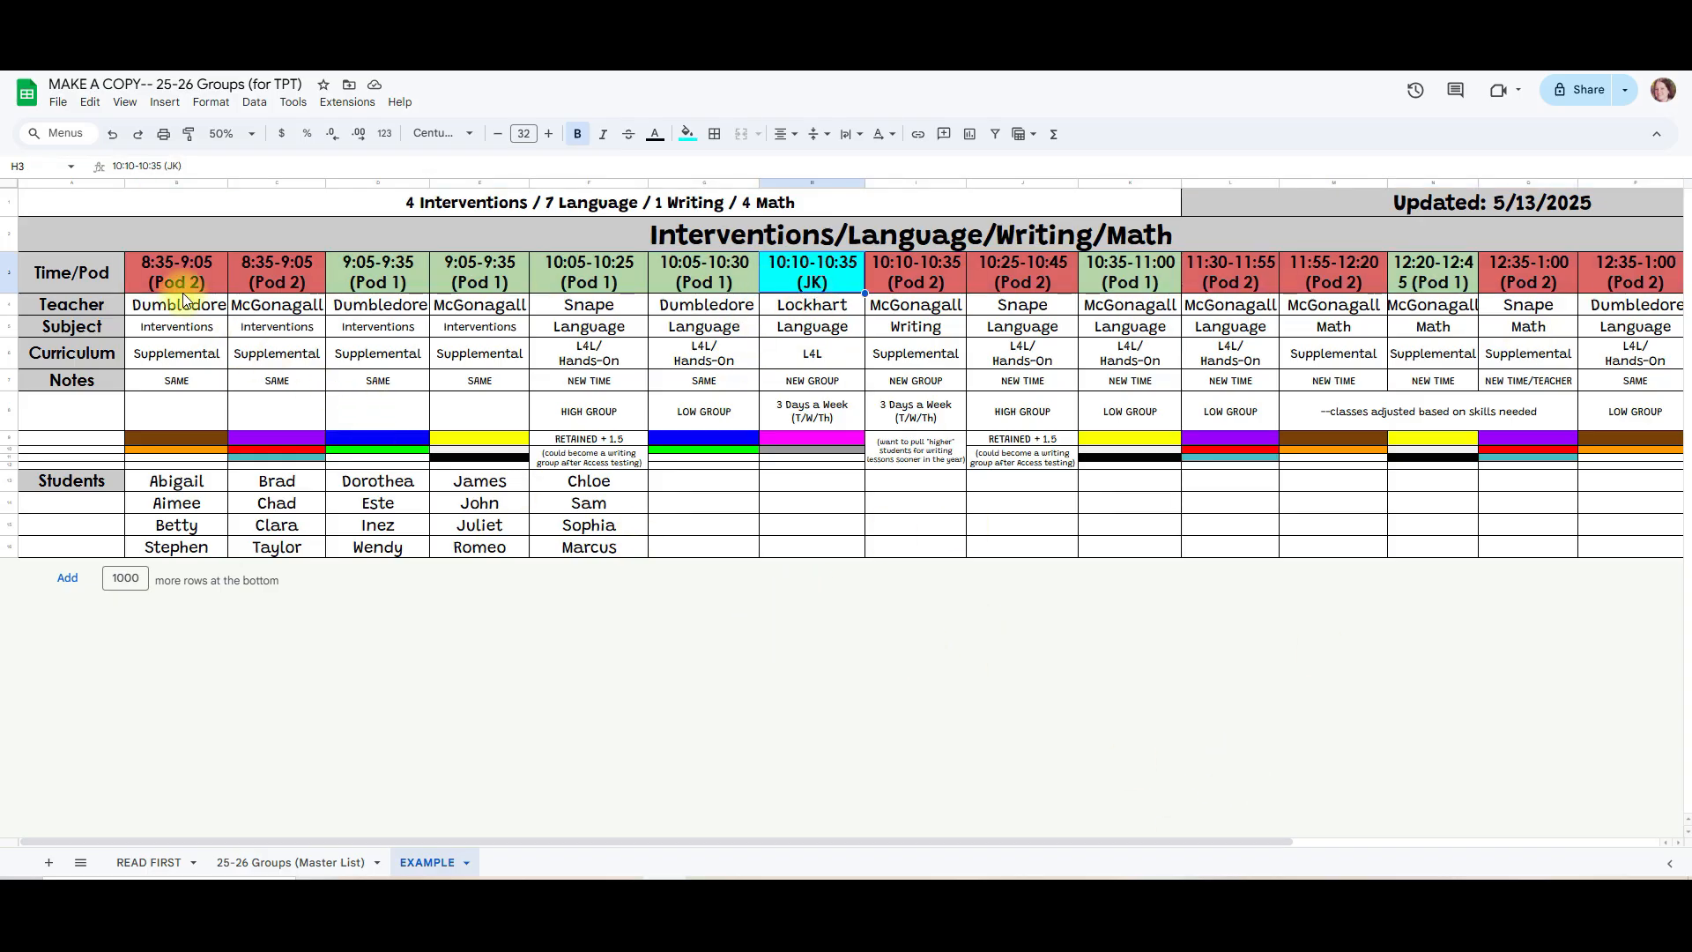
click(239, 134)
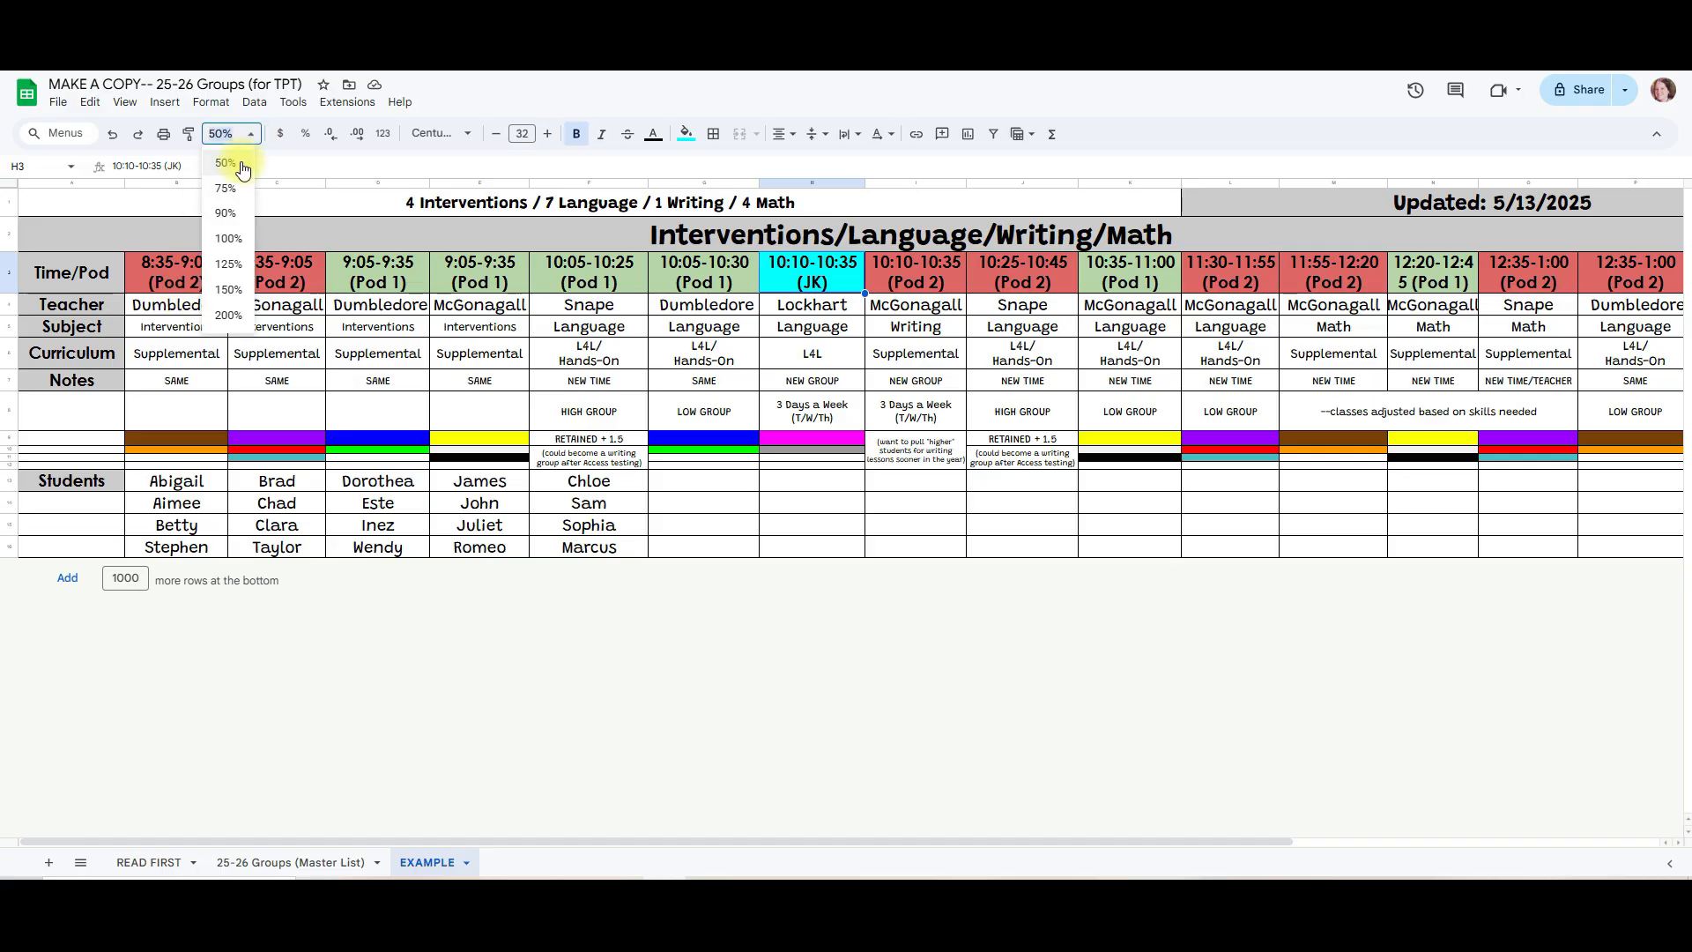
click(162, 309)
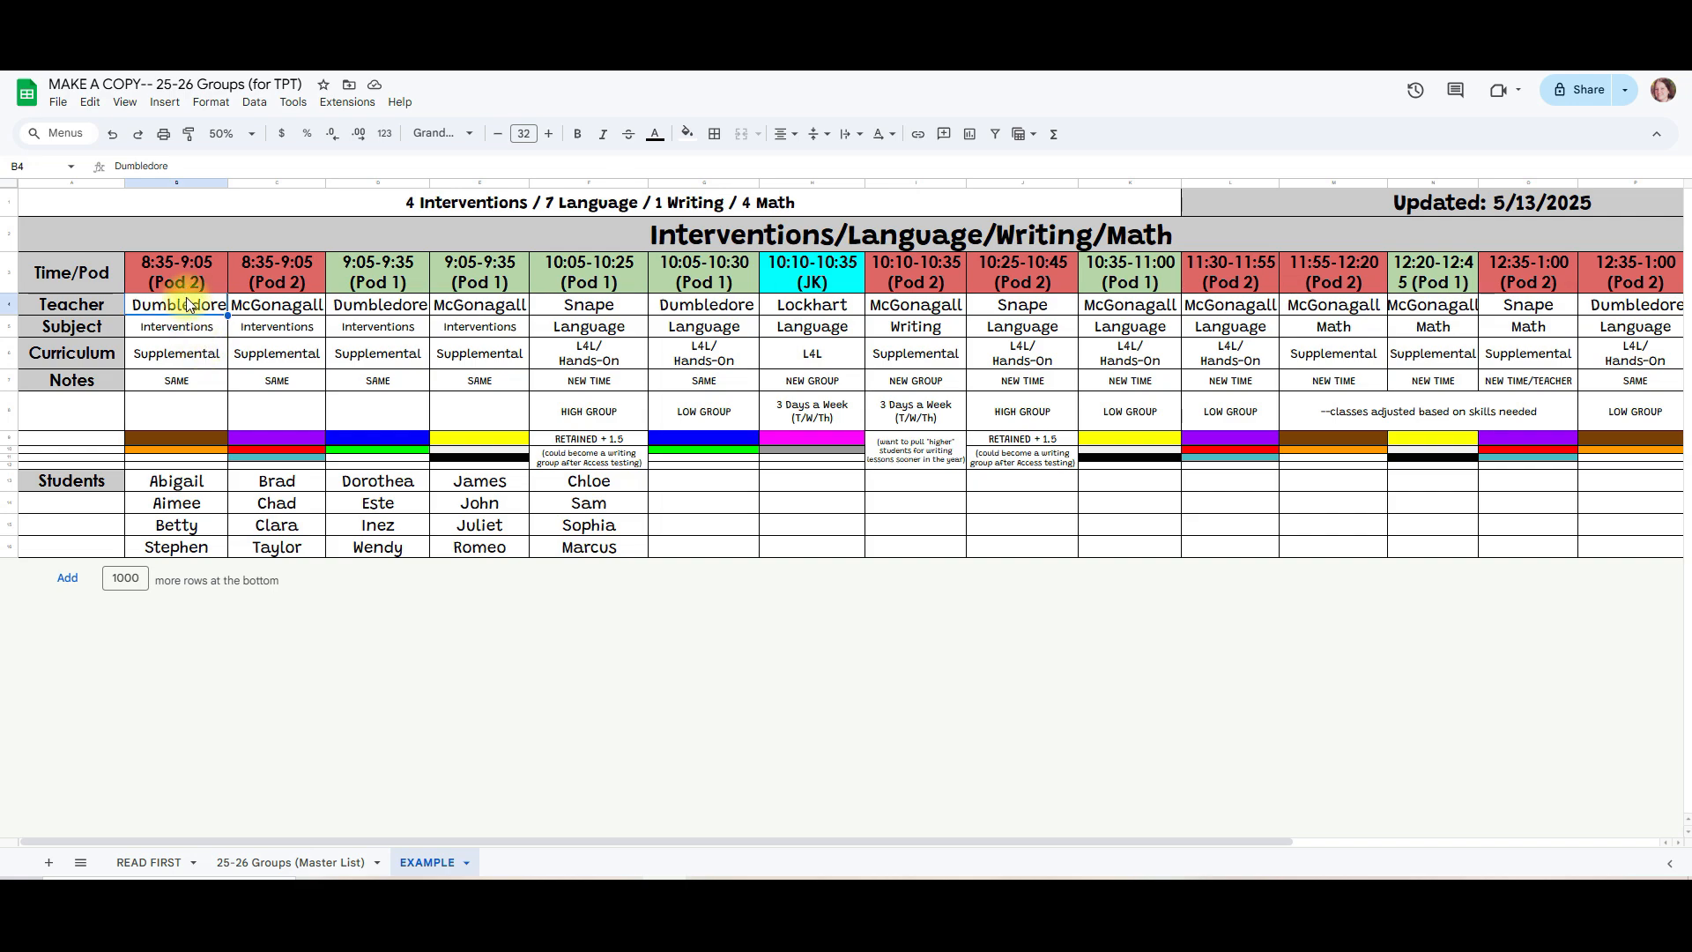
click(180, 329)
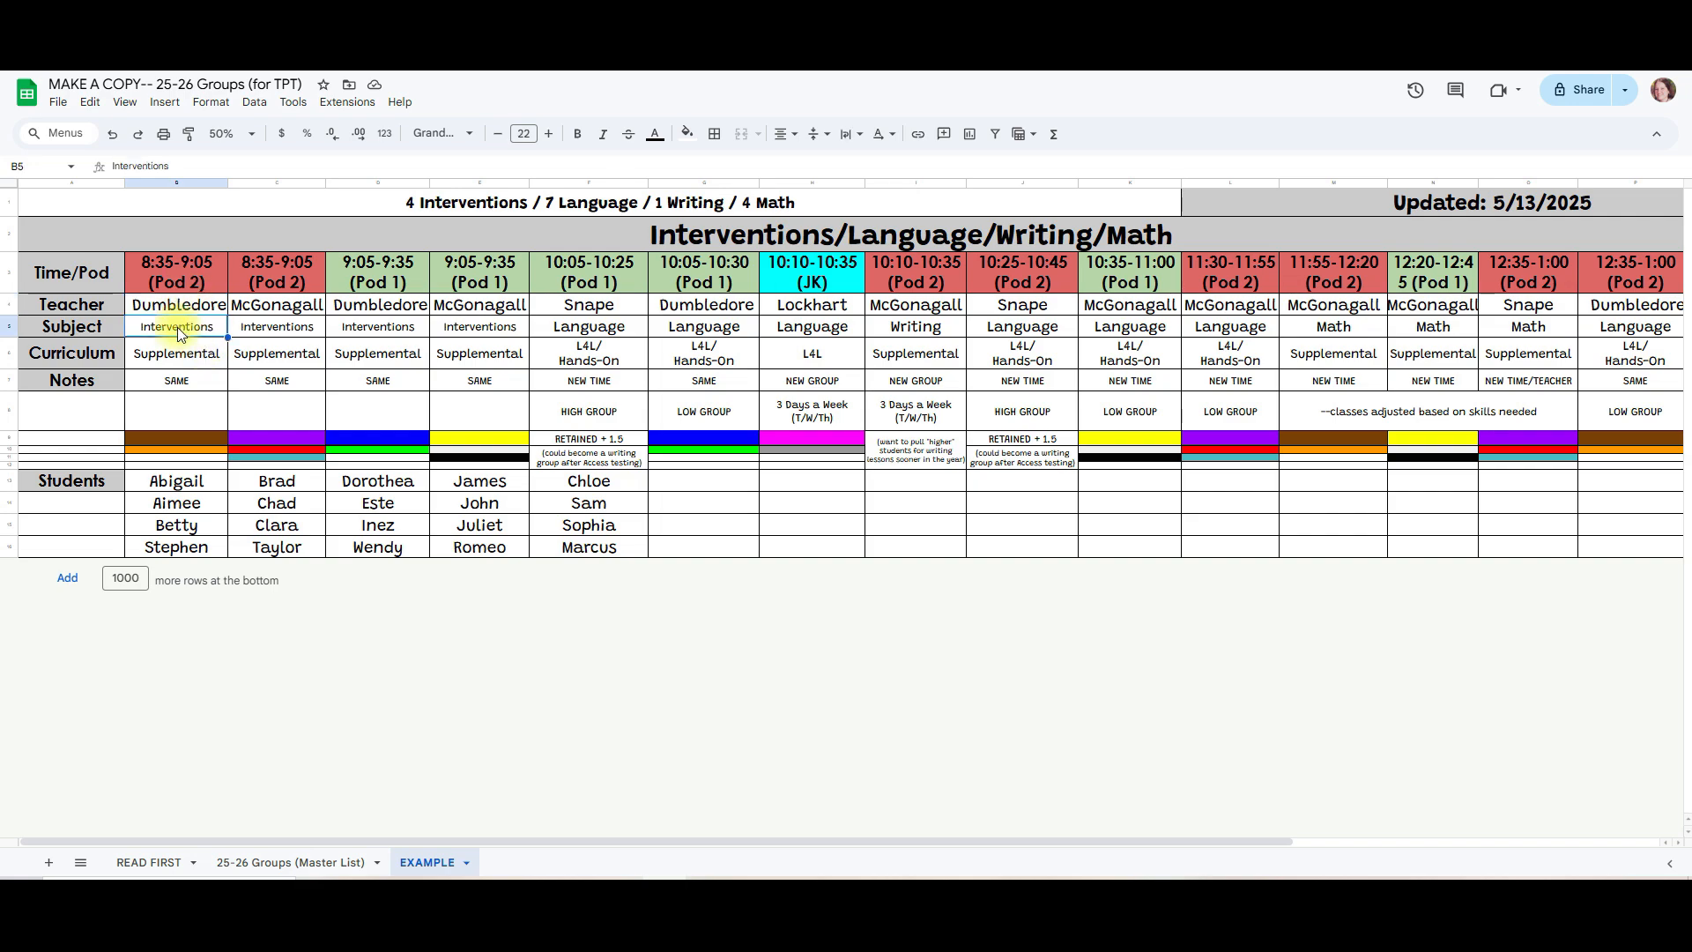
click(400, 311)
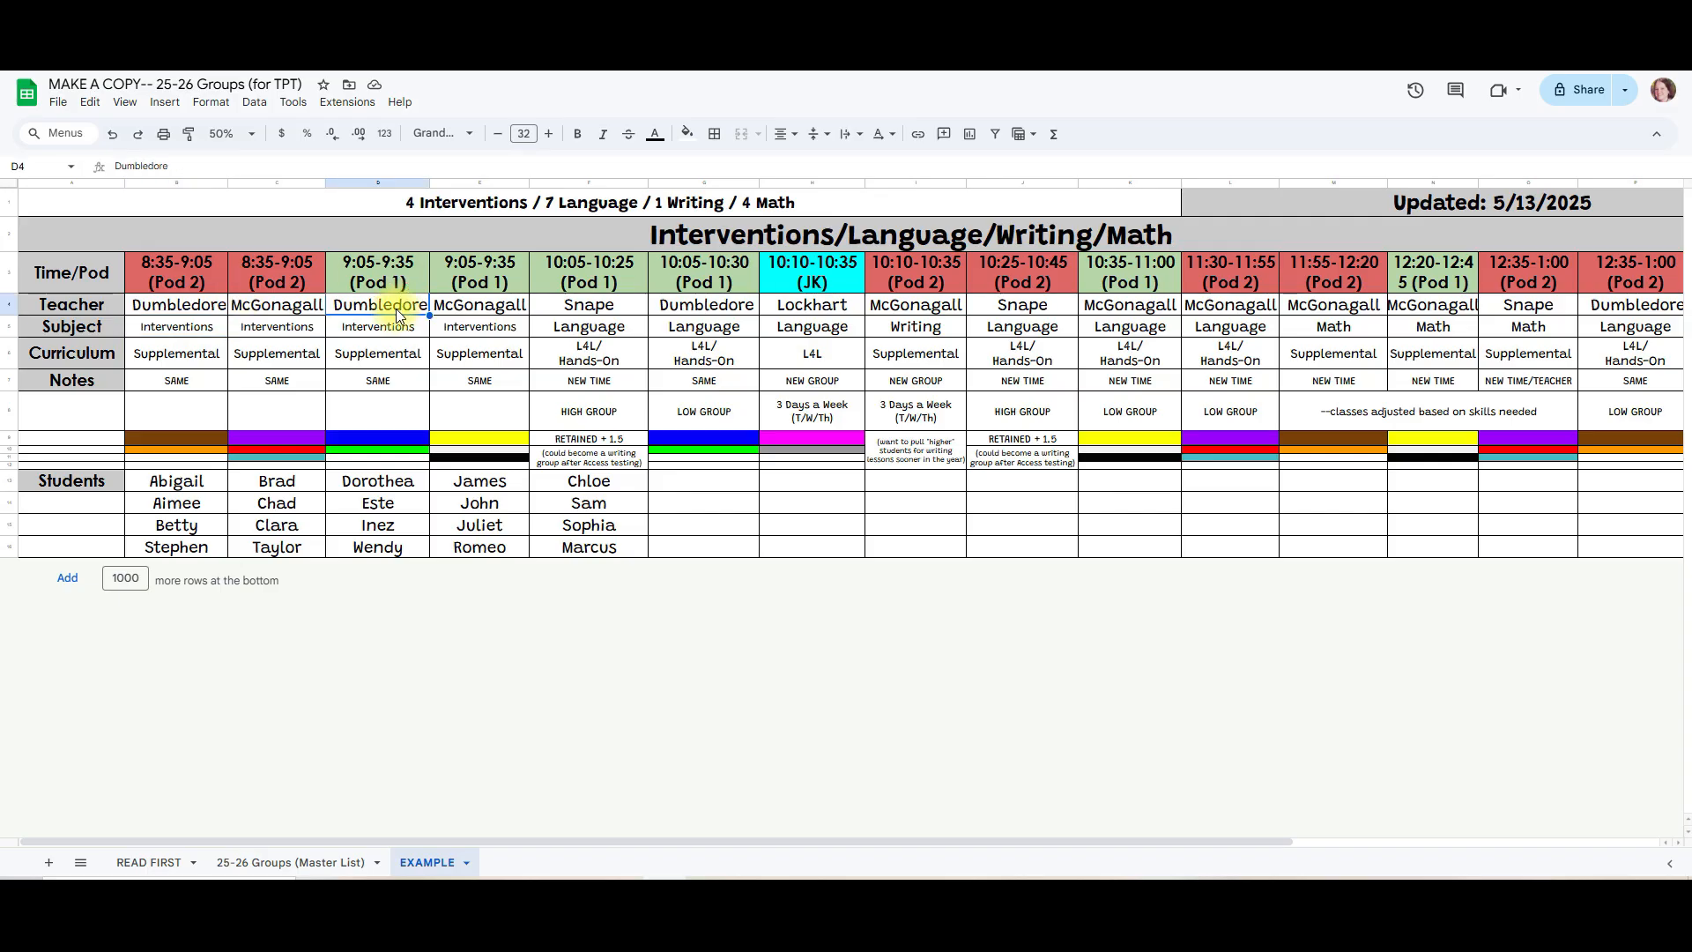
click(709, 307)
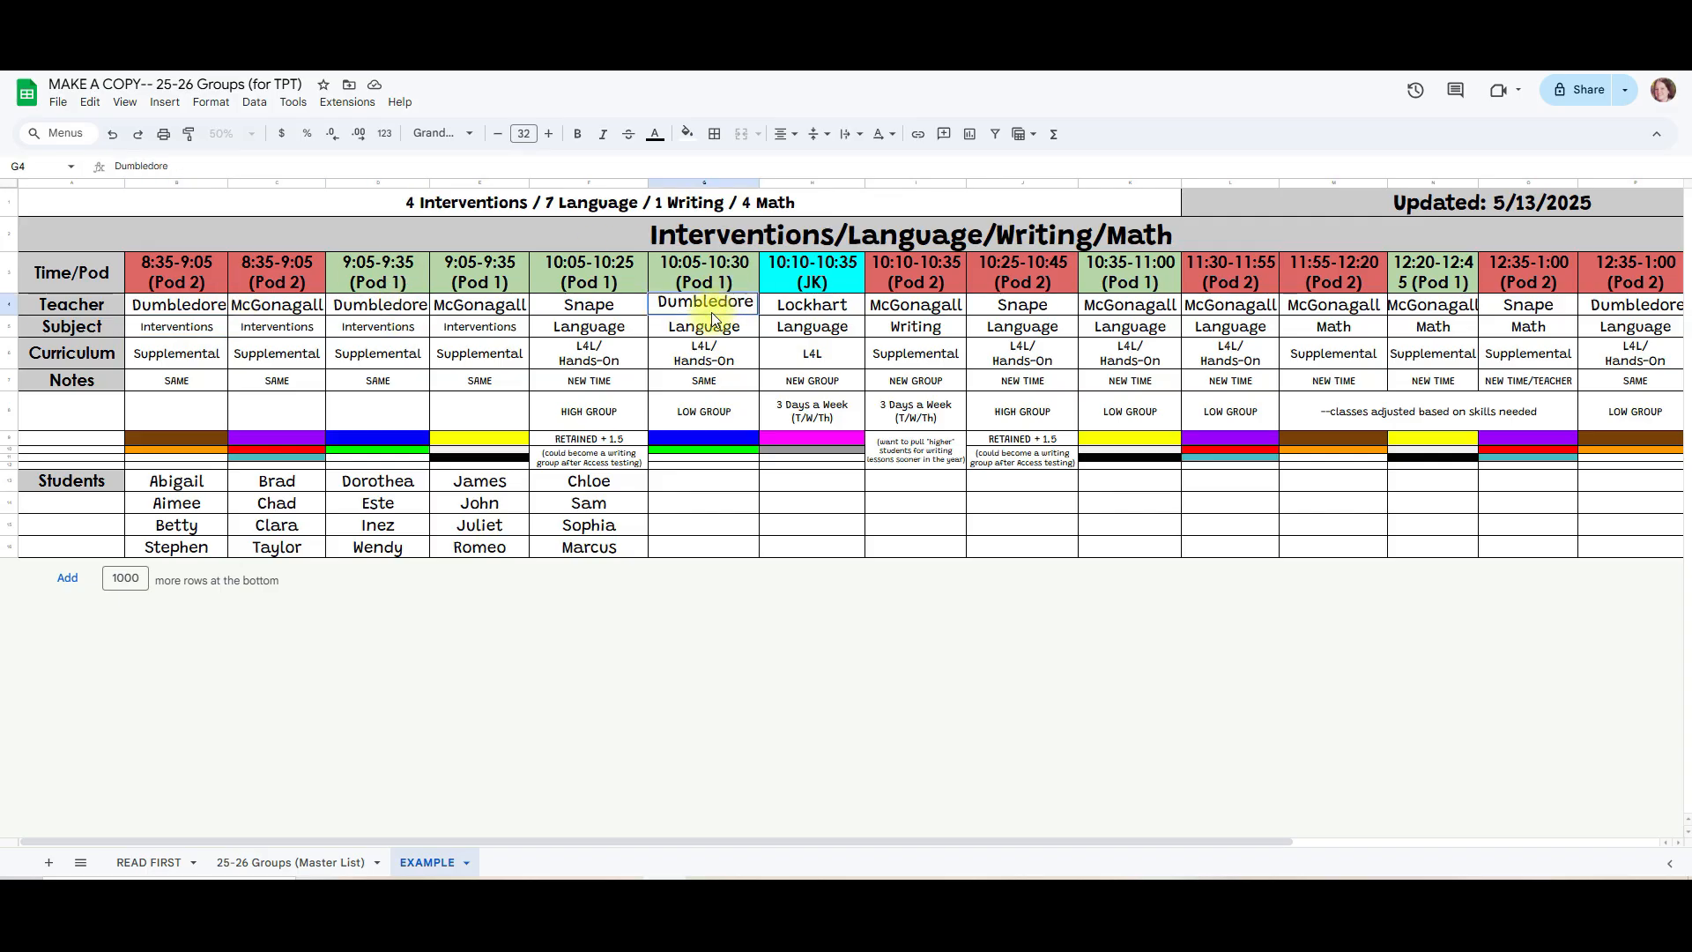
drag(926, 846, 1109, 784)
click(1511, 310)
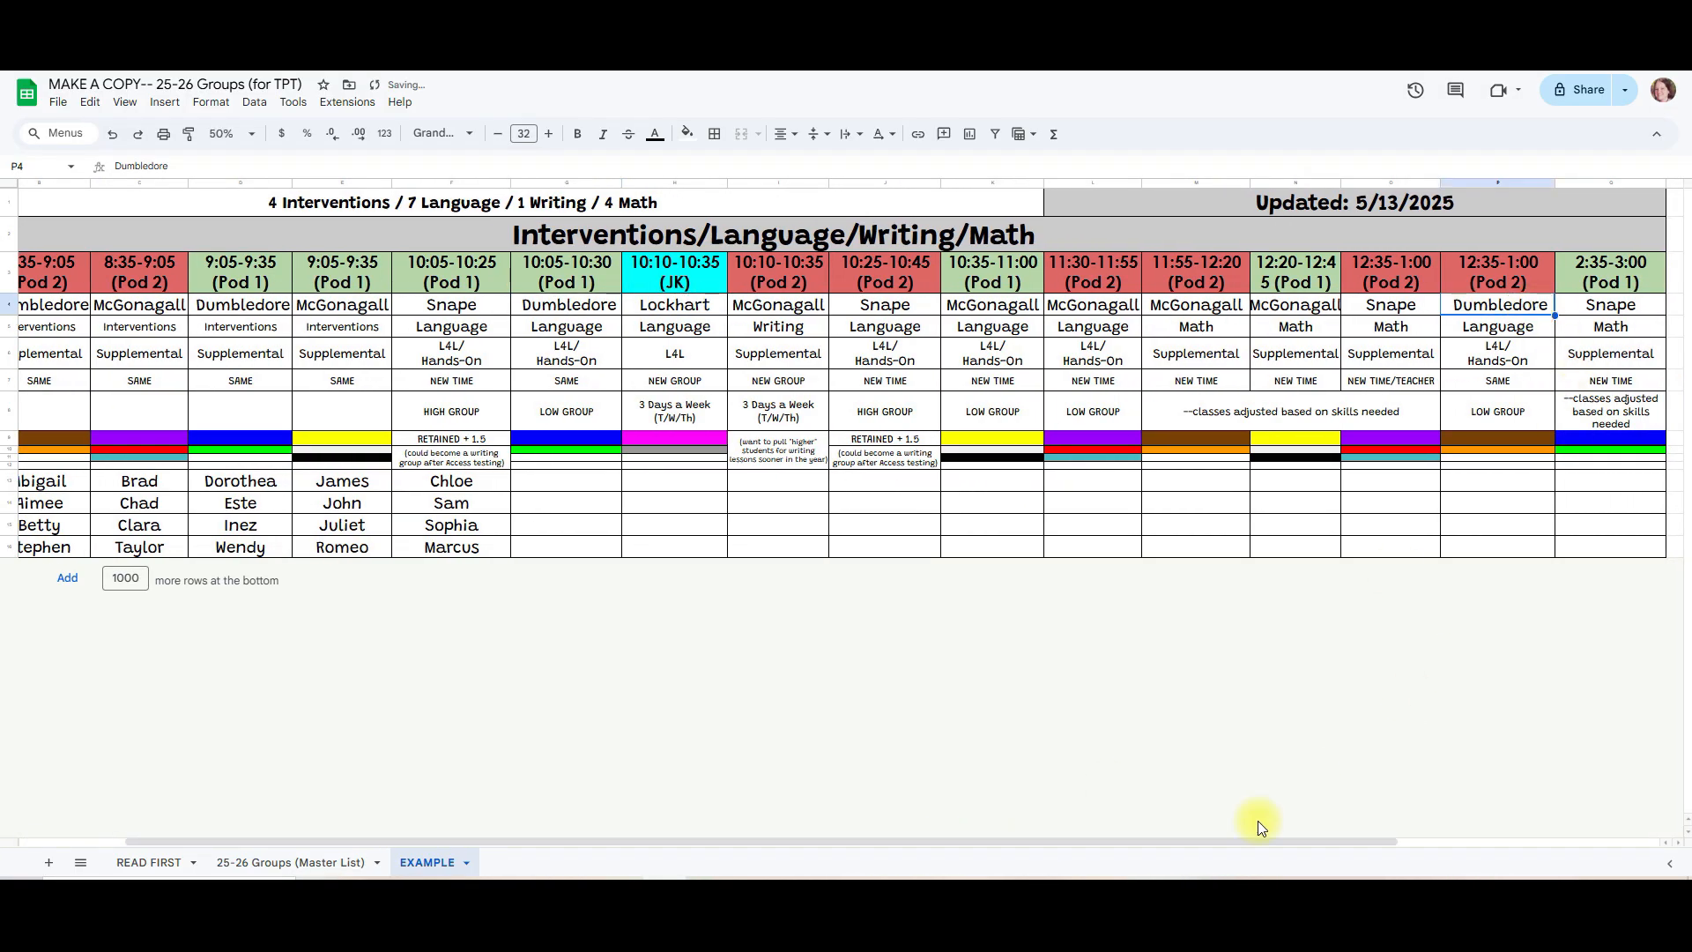
drag(1235, 839, 1129, 840)
Step: Examine the second teacher's groups and their Interventions, Writing, Language and Math entries in the Subject row
click(262, 313)
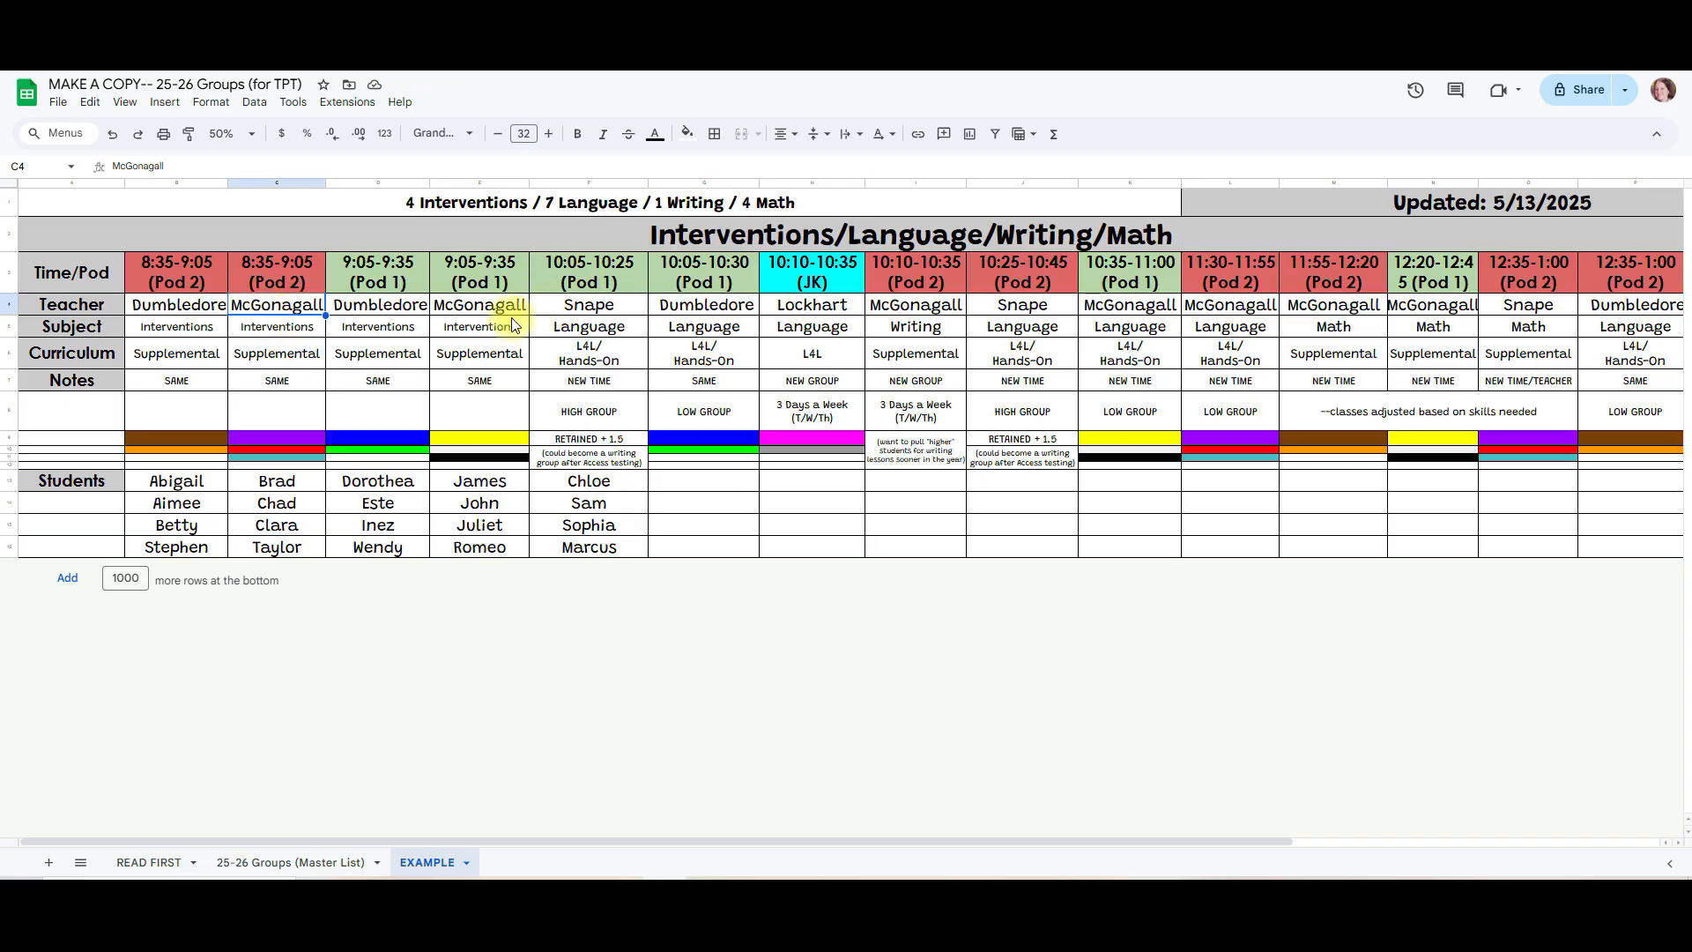
click(487, 328)
click(914, 335)
click(1137, 328)
click(1225, 333)
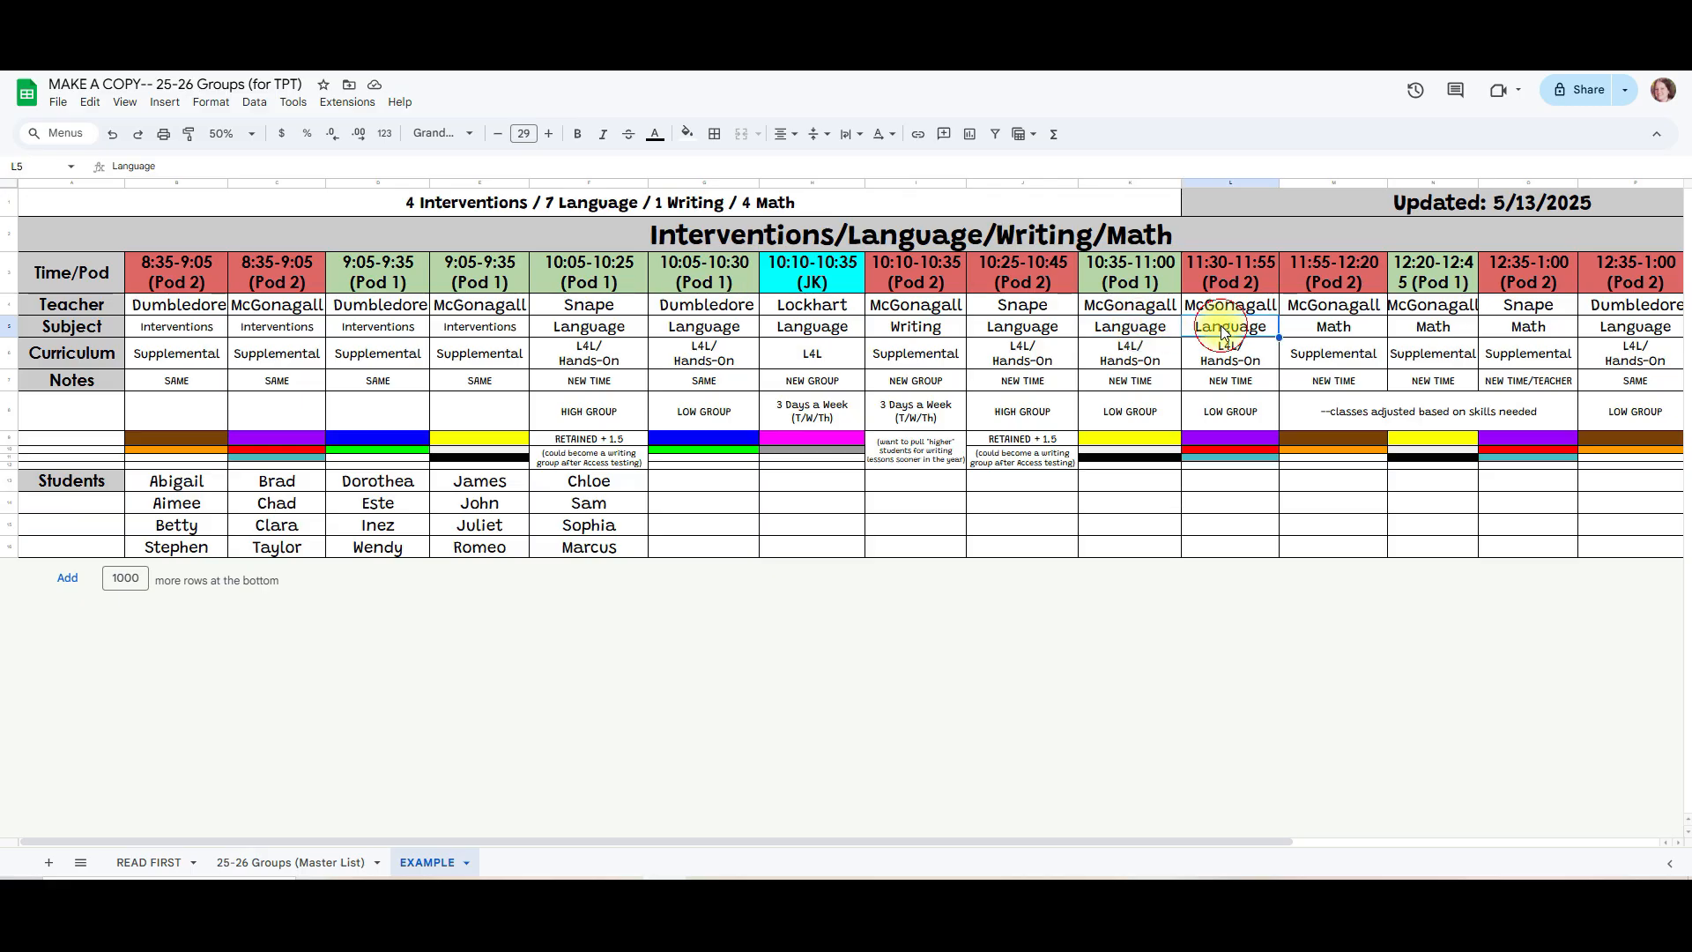
click(1331, 326)
click(1427, 325)
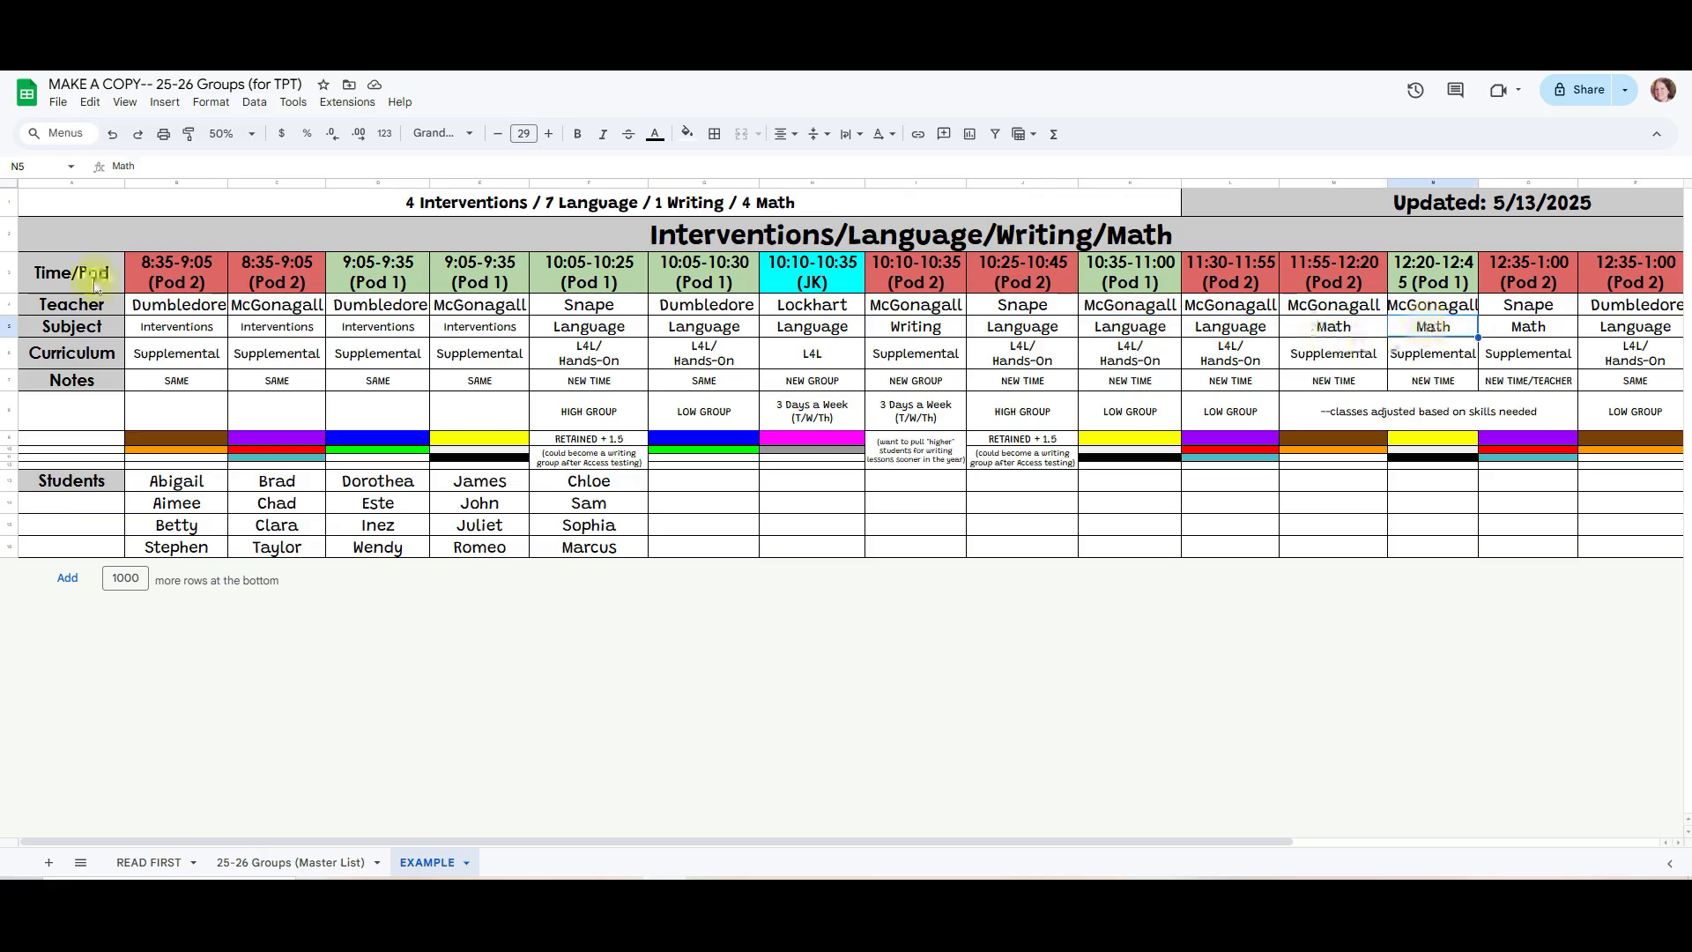
Step: Review the Time/Pod, Teacher, Subject, Curriculum and Notes rows, including the weekly schedule and high or low group notes
drag(93, 279, 829, 280)
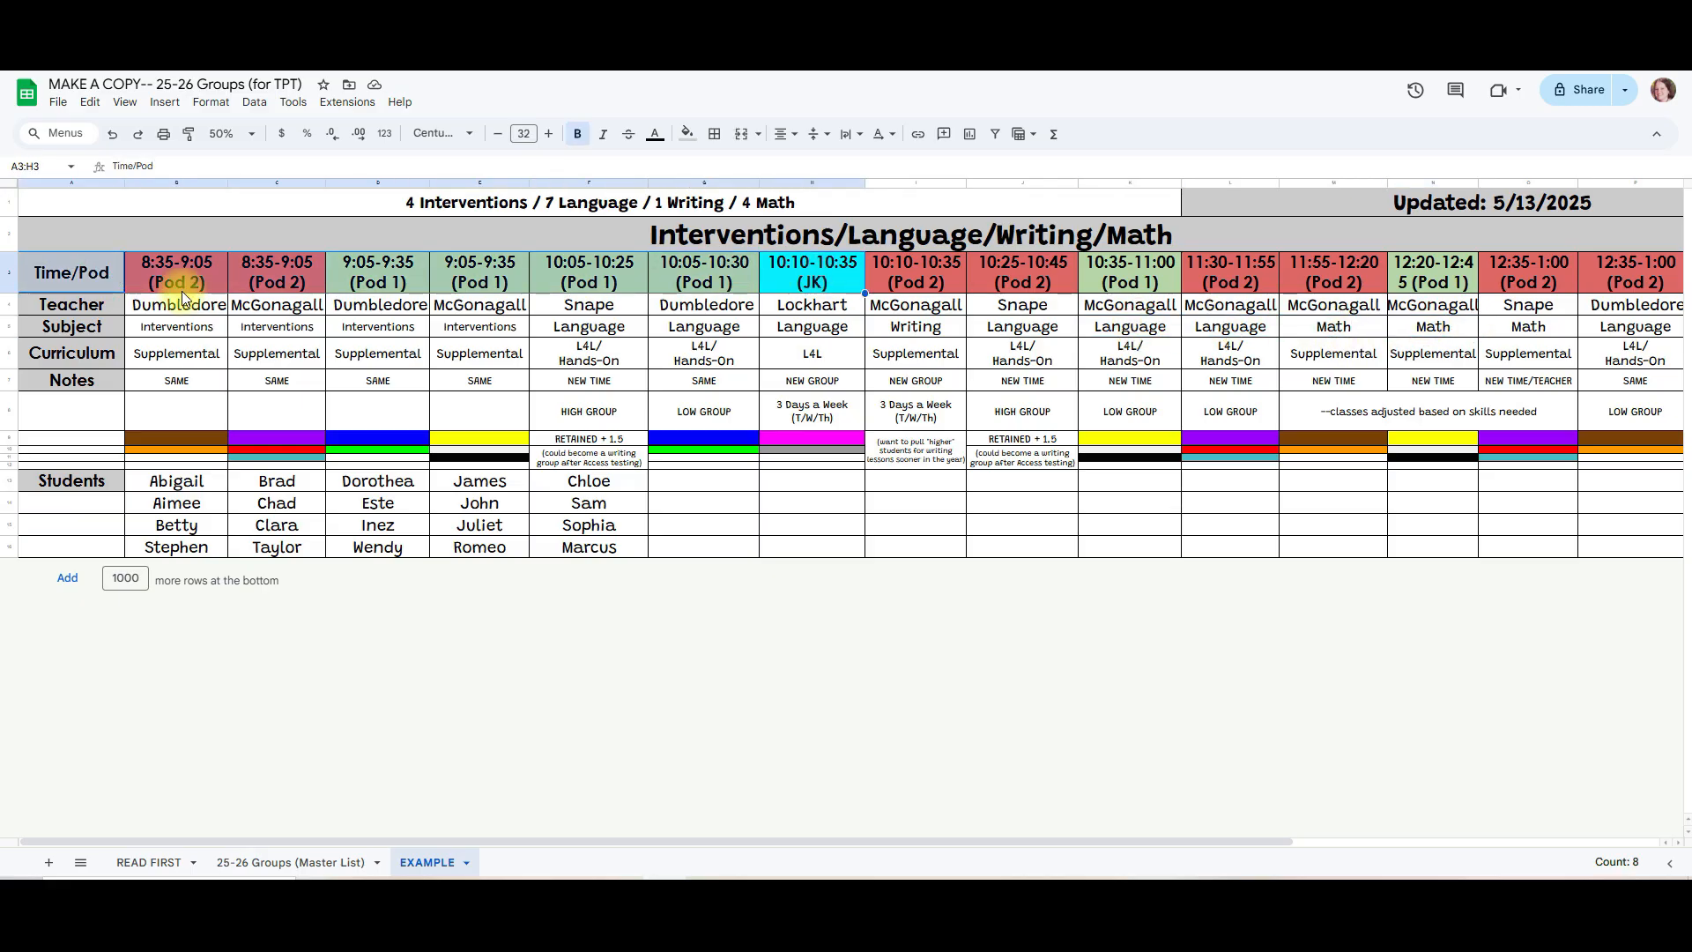
click(67, 300)
click(158, 301)
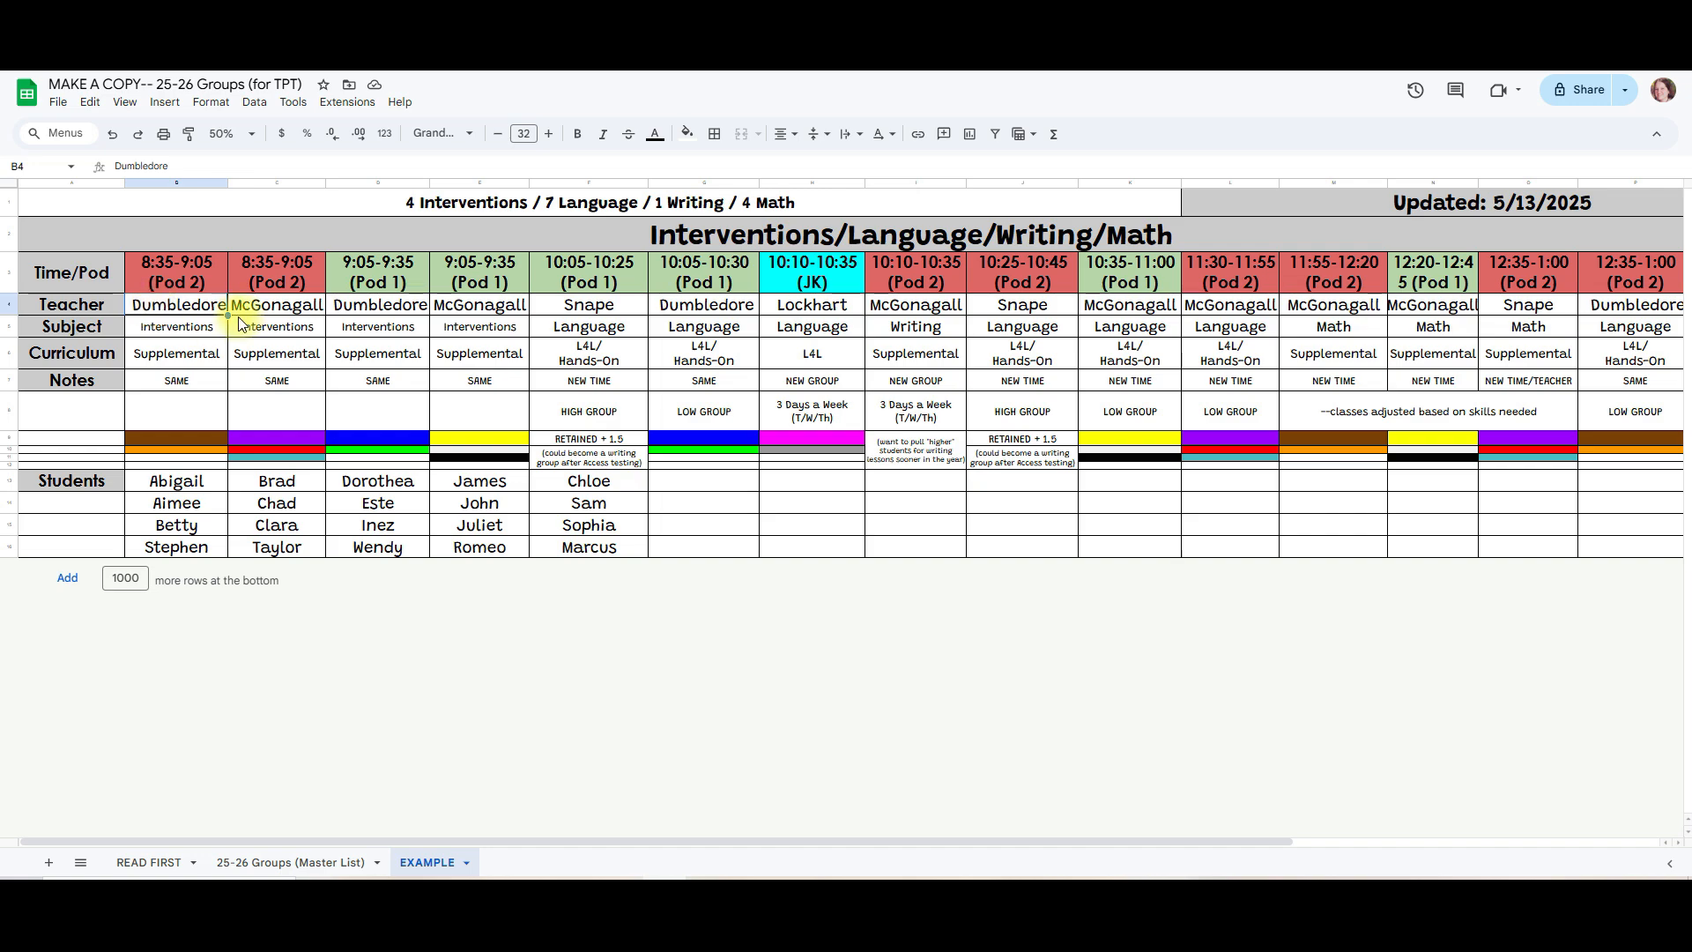
click(97, 326)
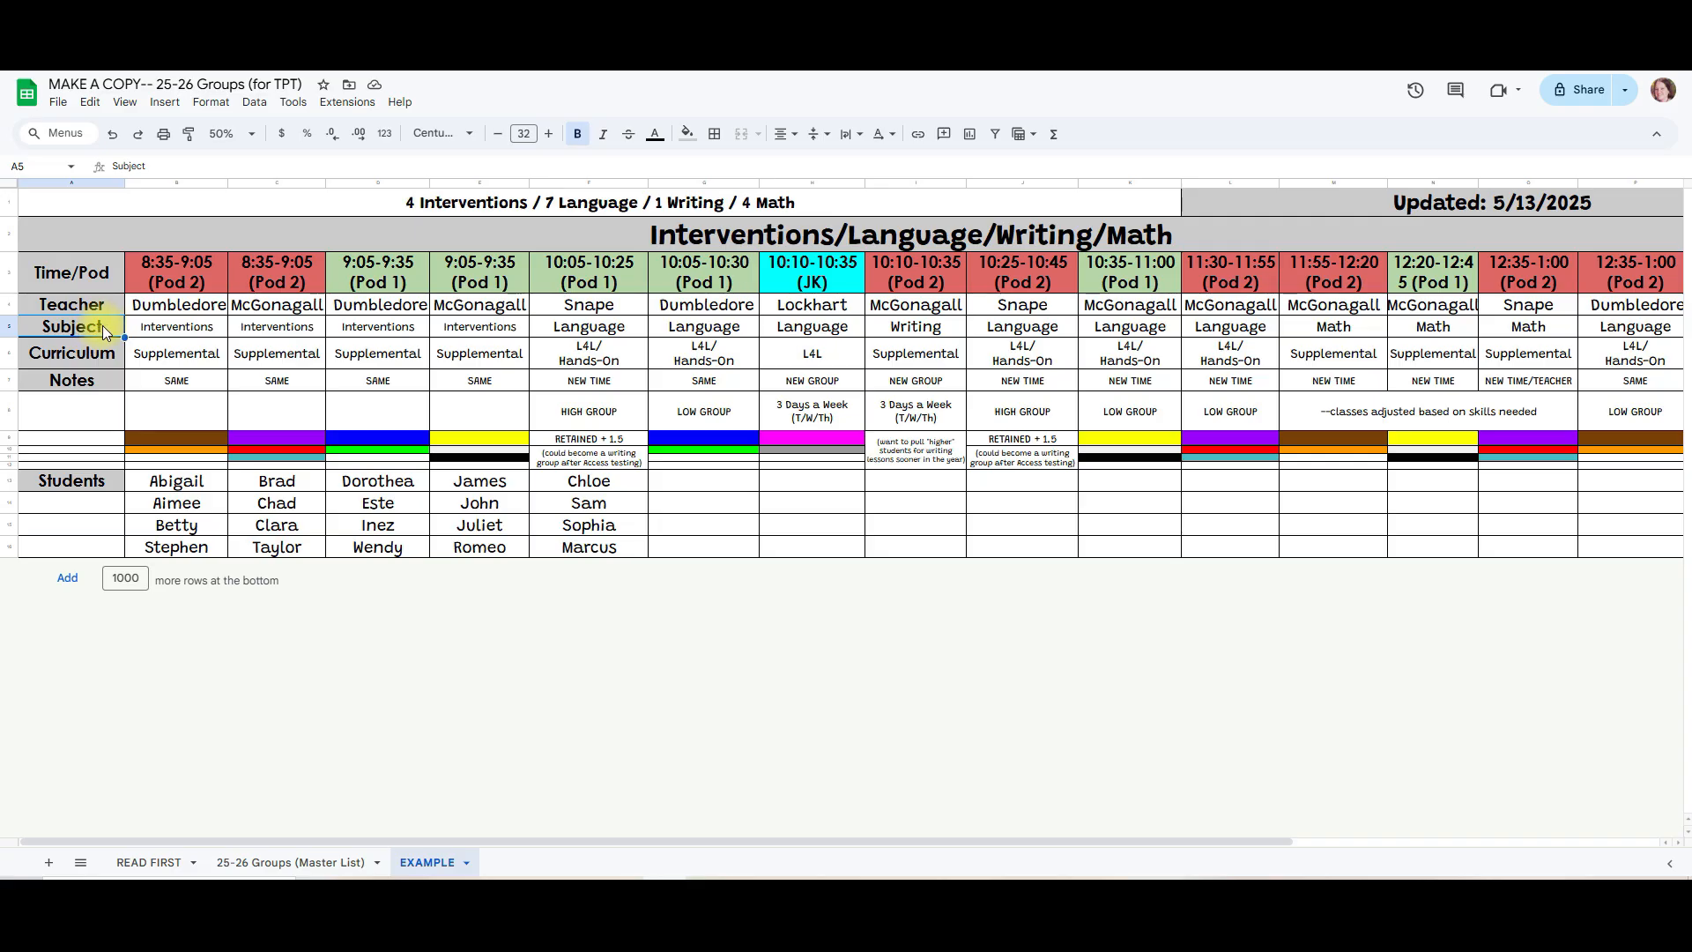
click(91, 356)
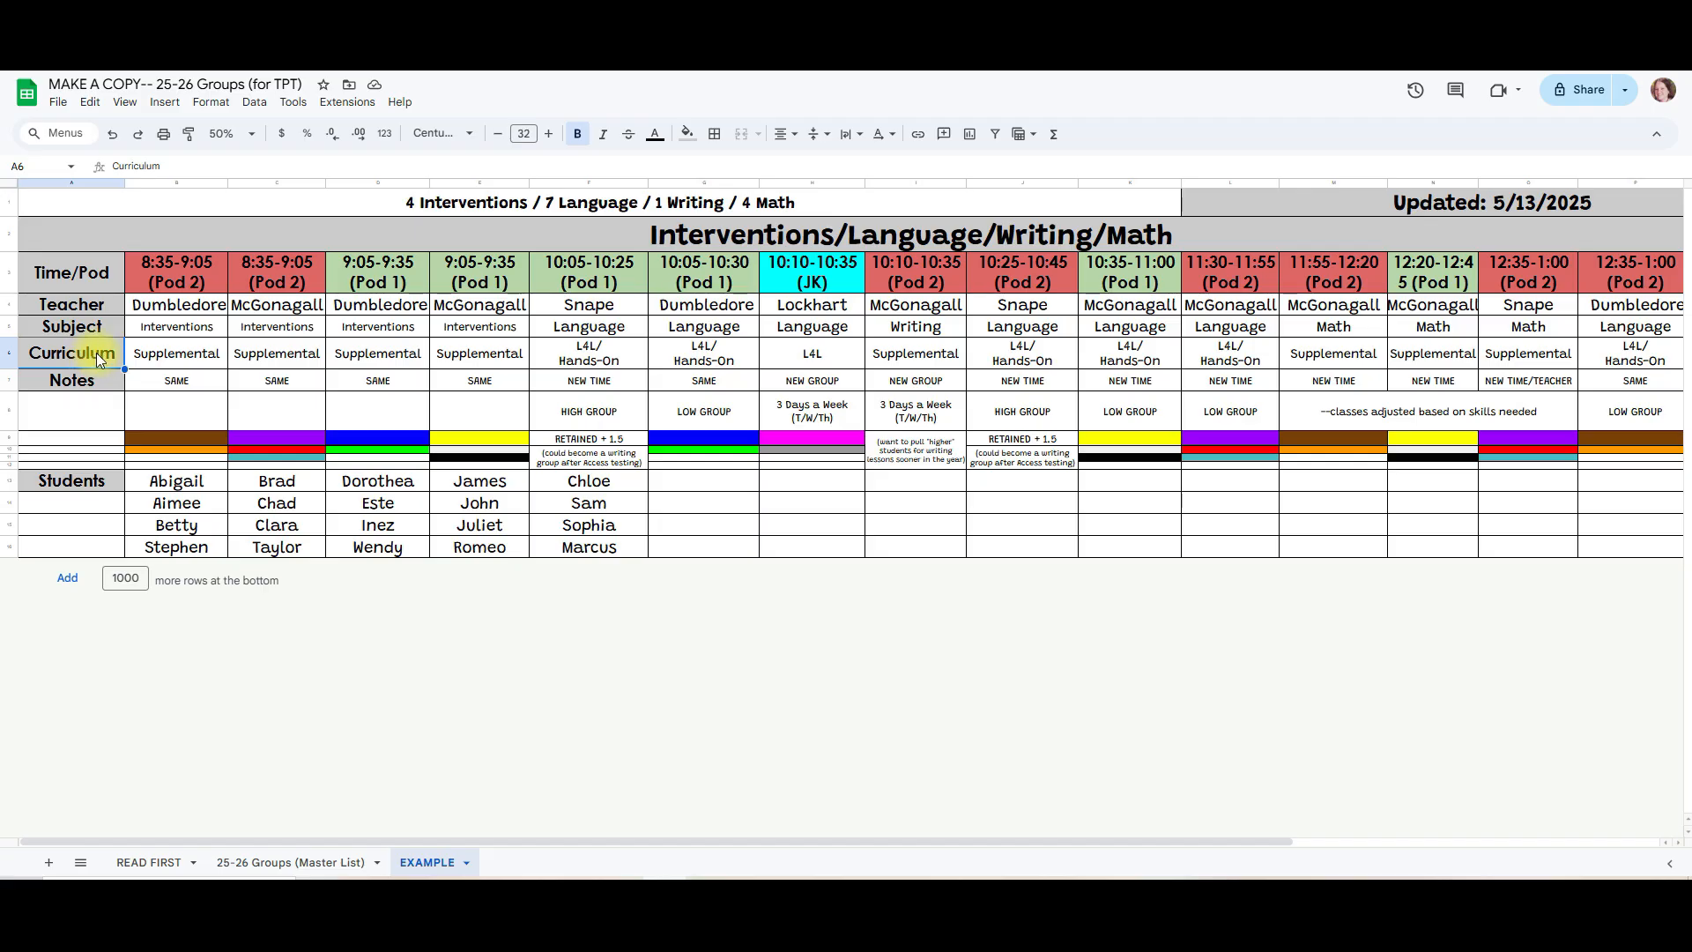
key(Down)
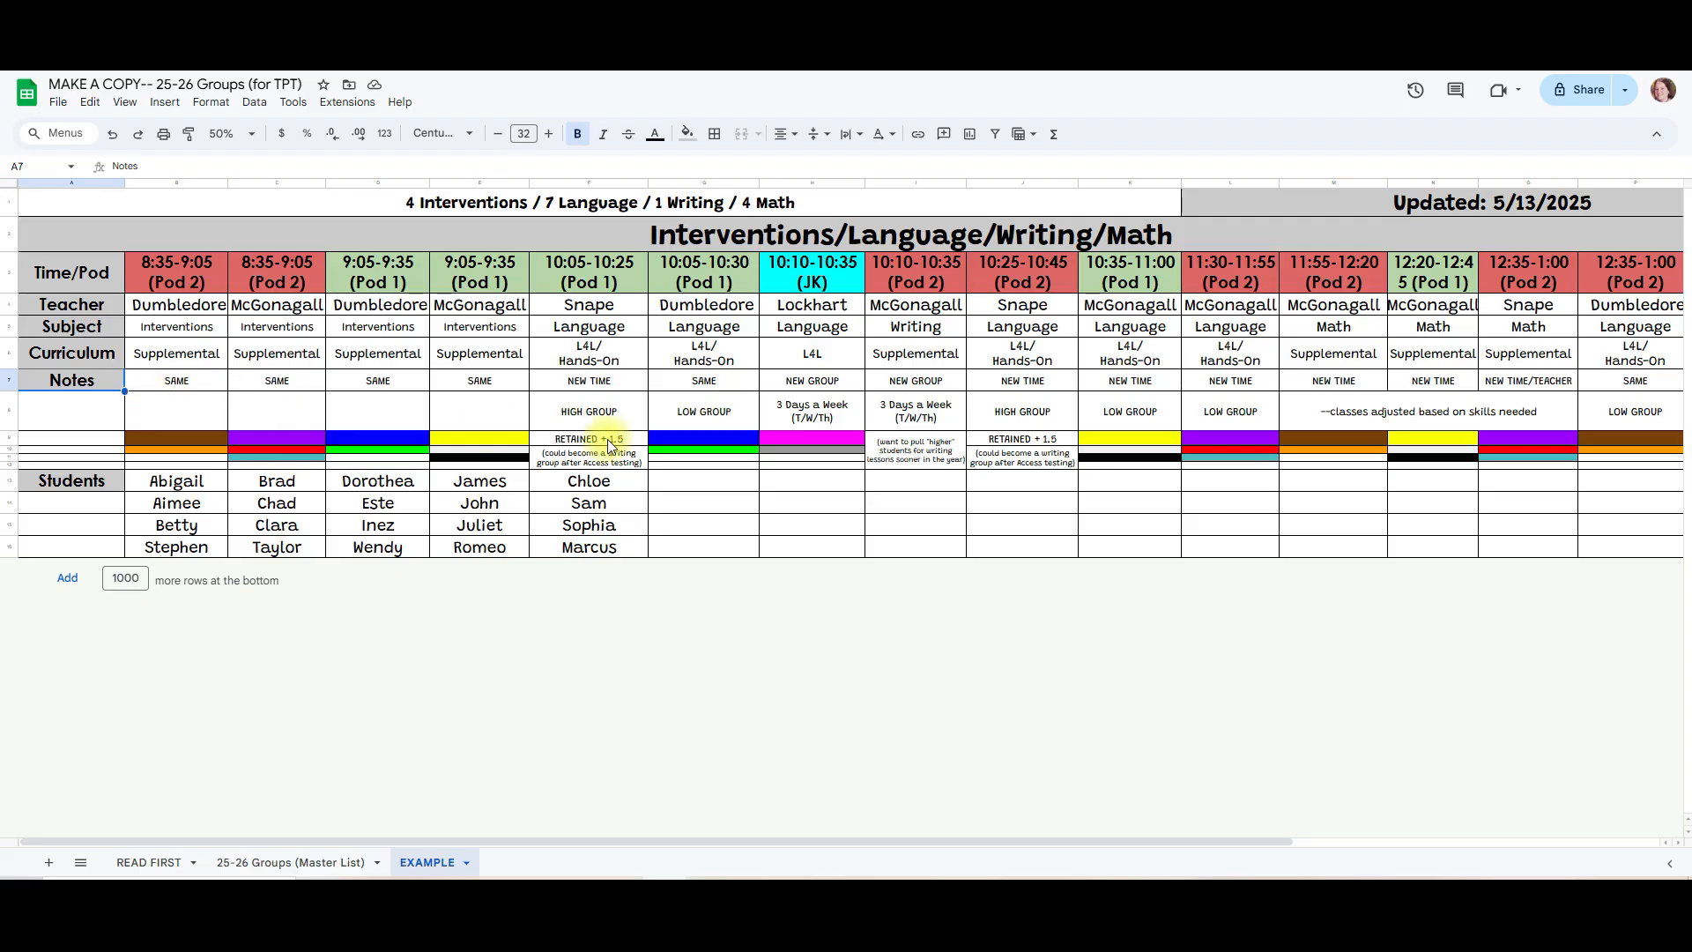
click(823, 287)
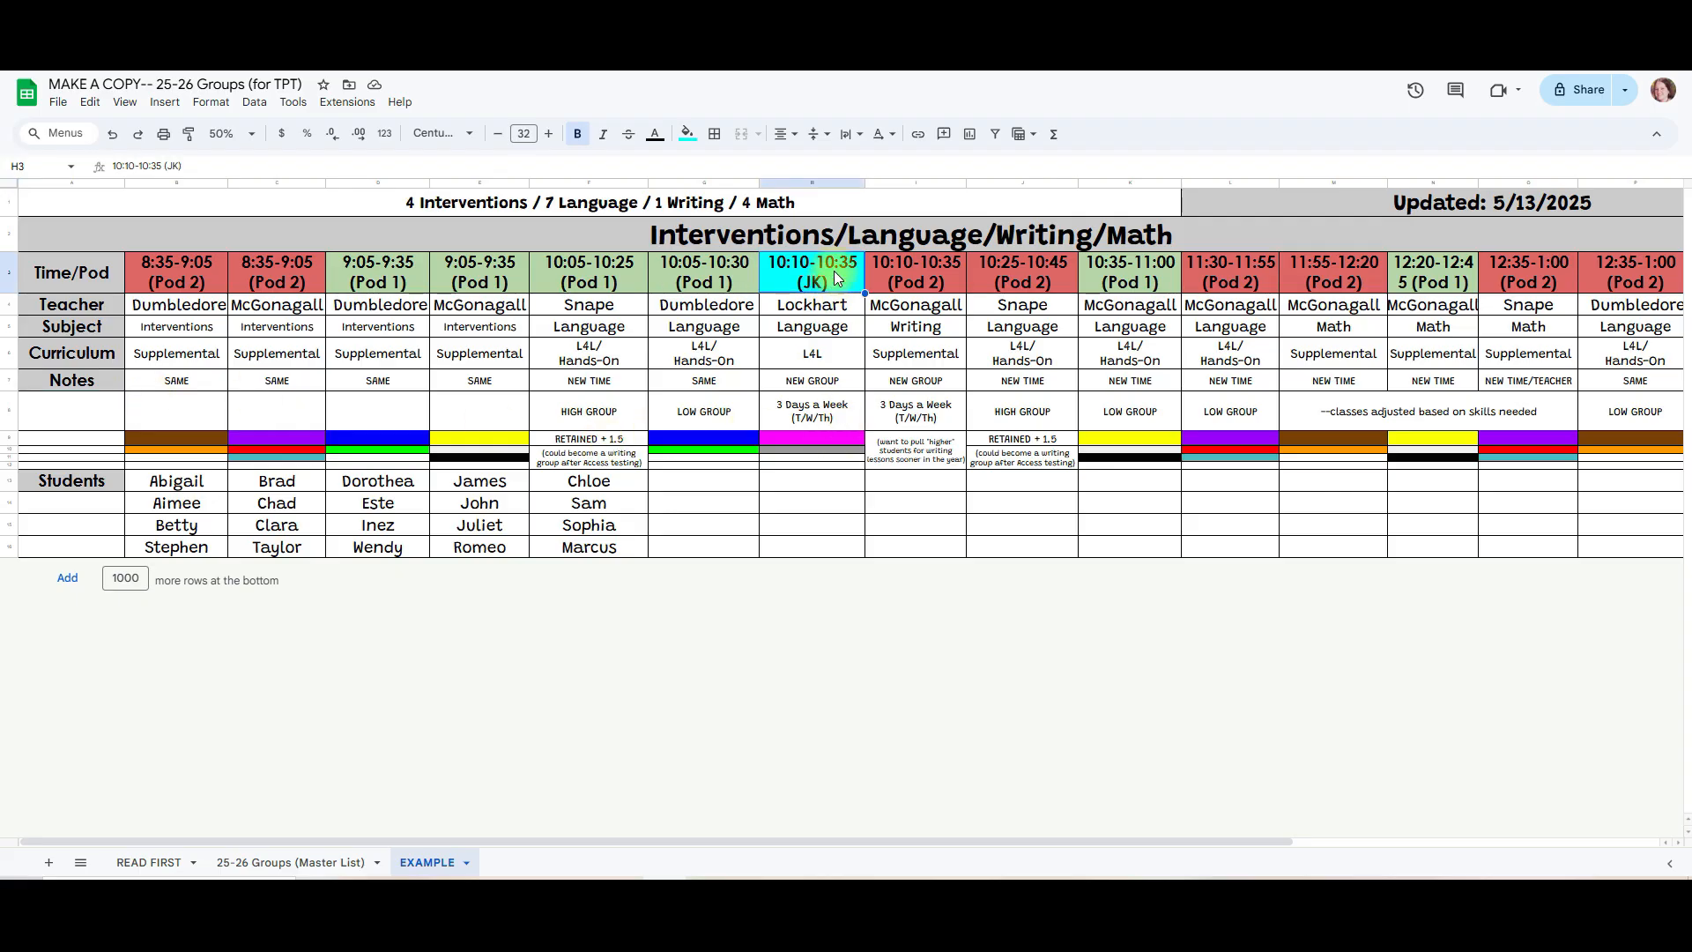
click(839, 416)
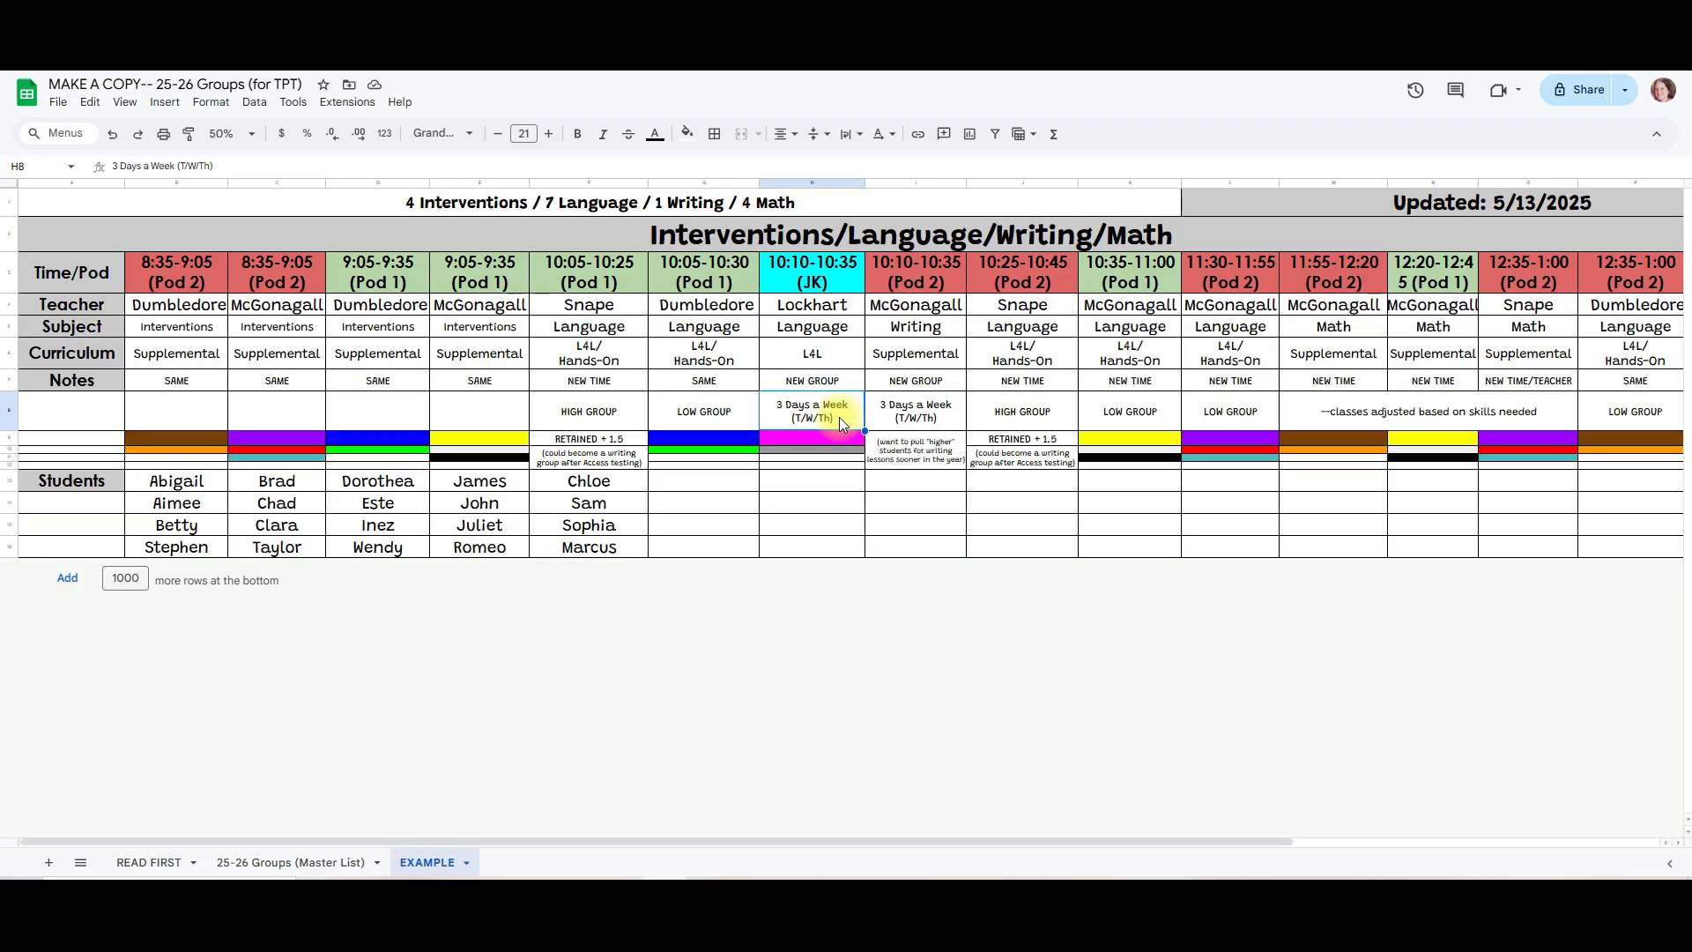
click(607, 416)
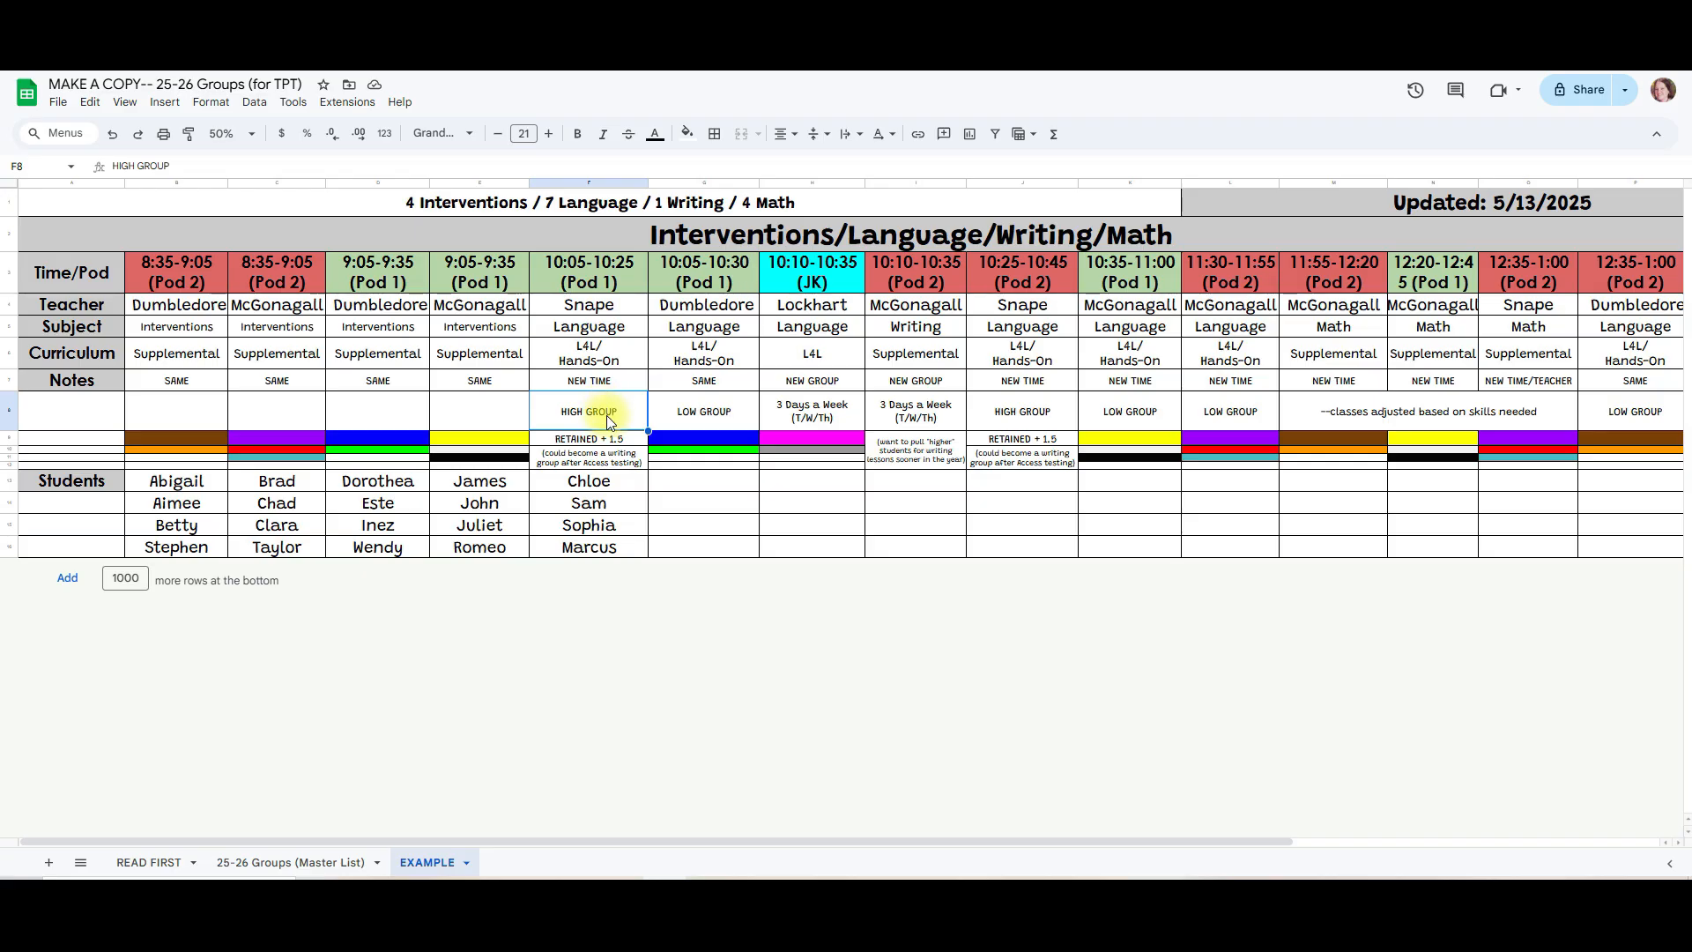
click(1137, 414)
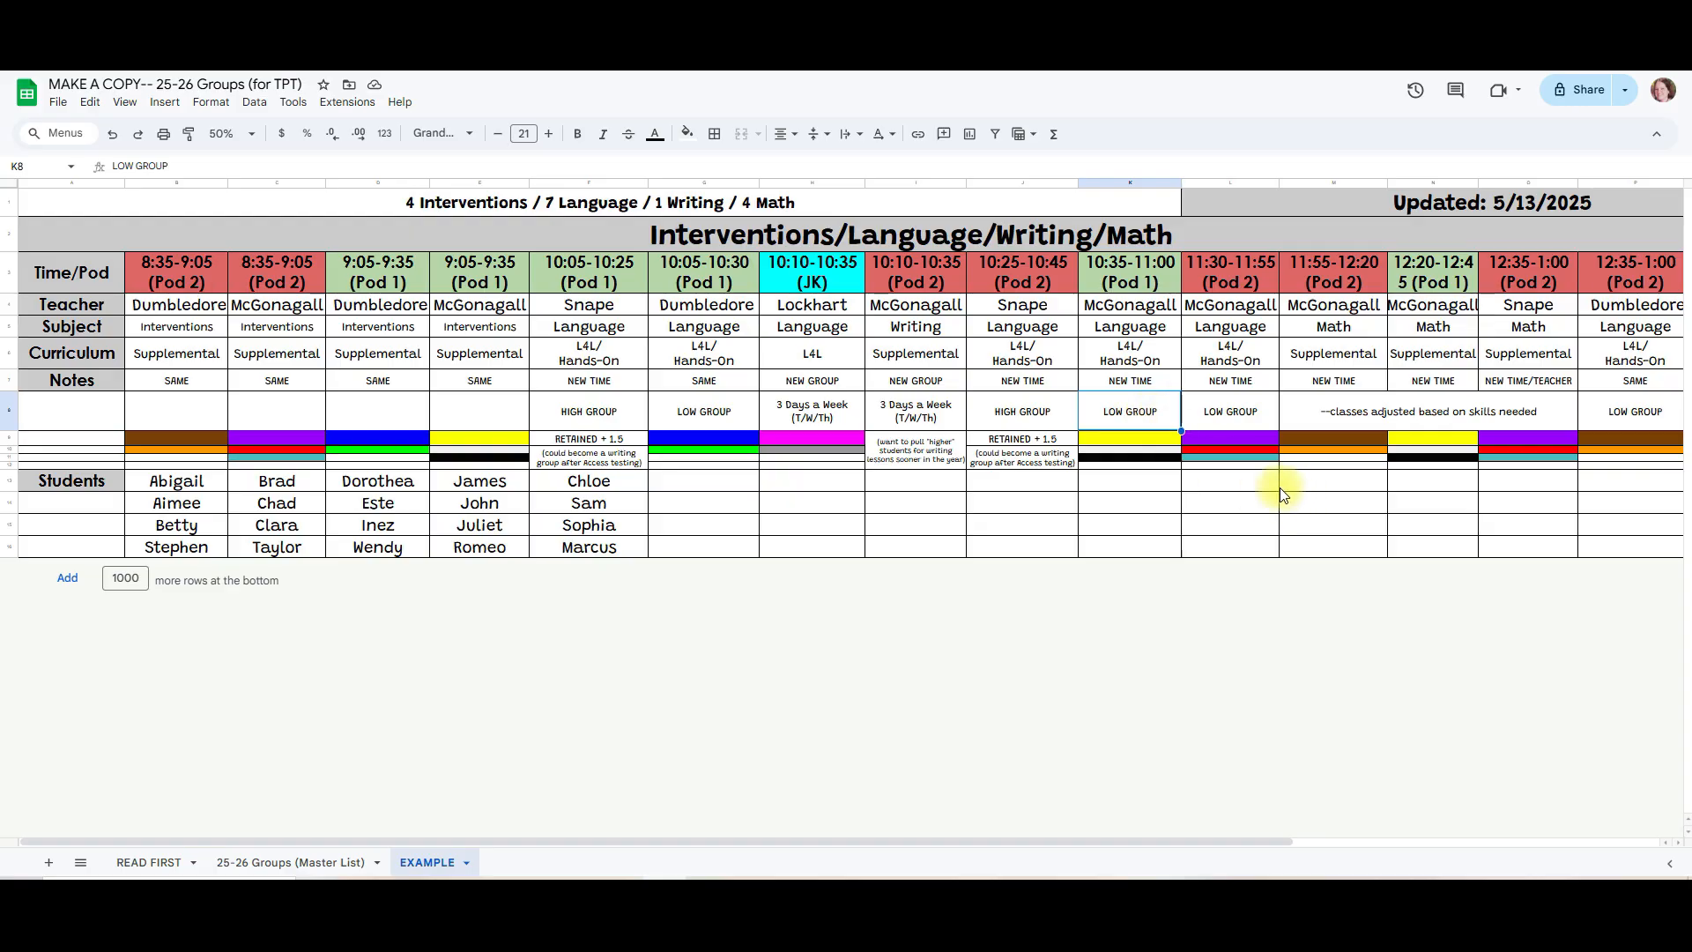
Step: Copy the brown color-code formatting from B9 to the student names in B13:B14 with Paint format
click(189, 441)
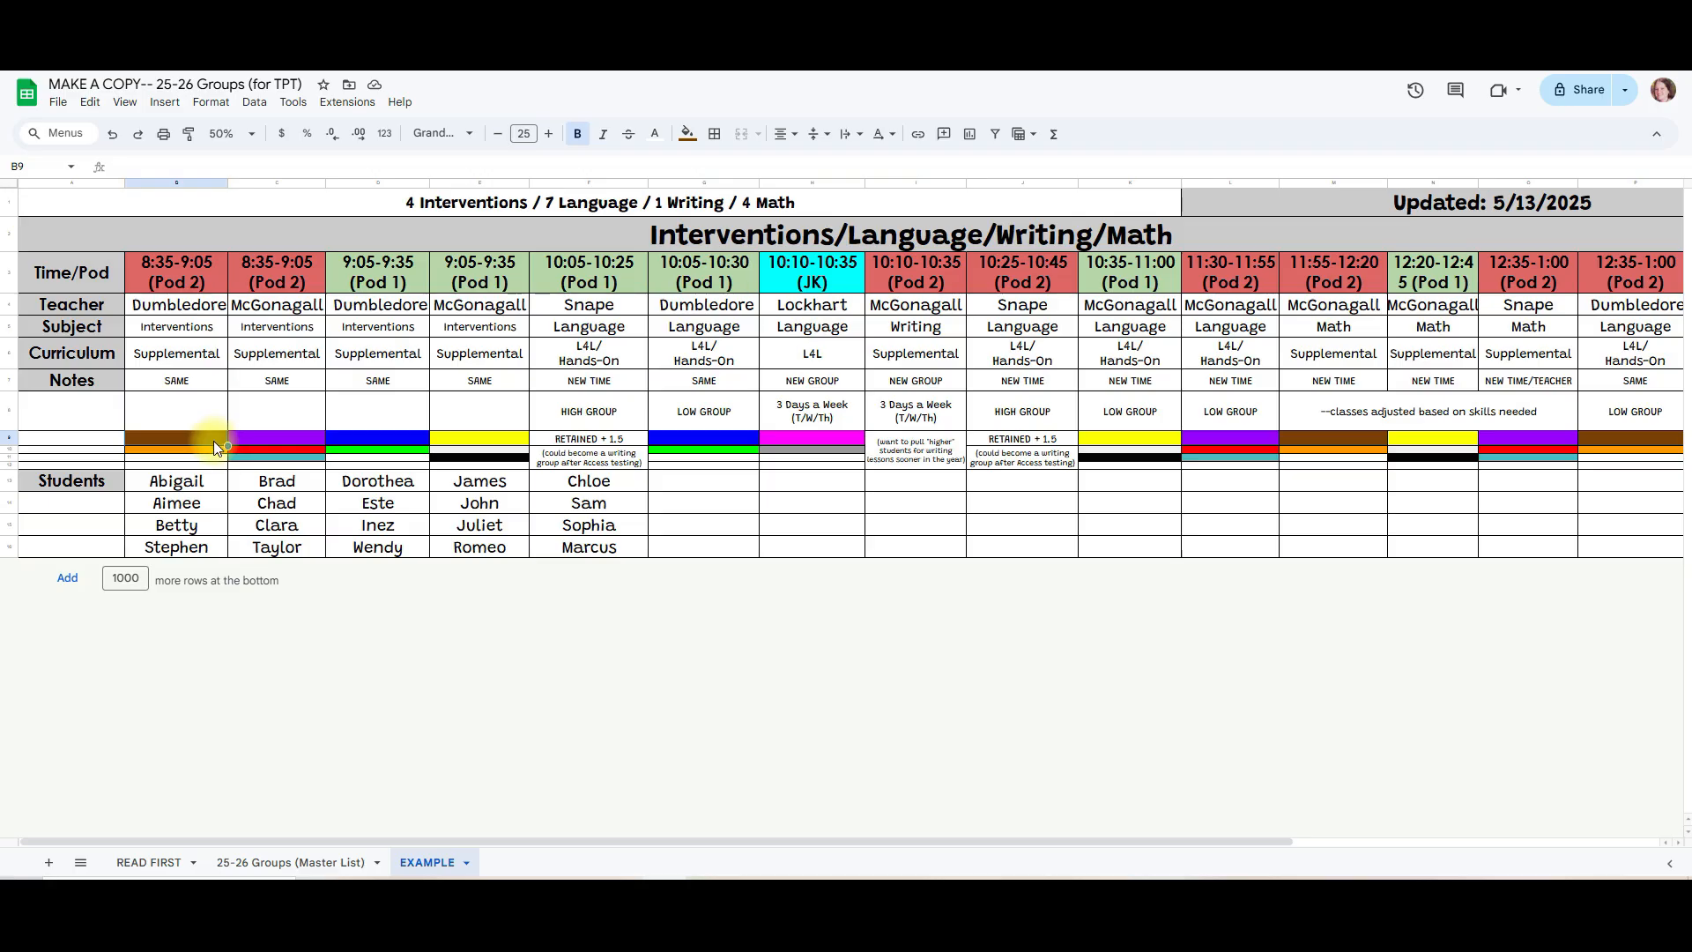
click(181, 304)
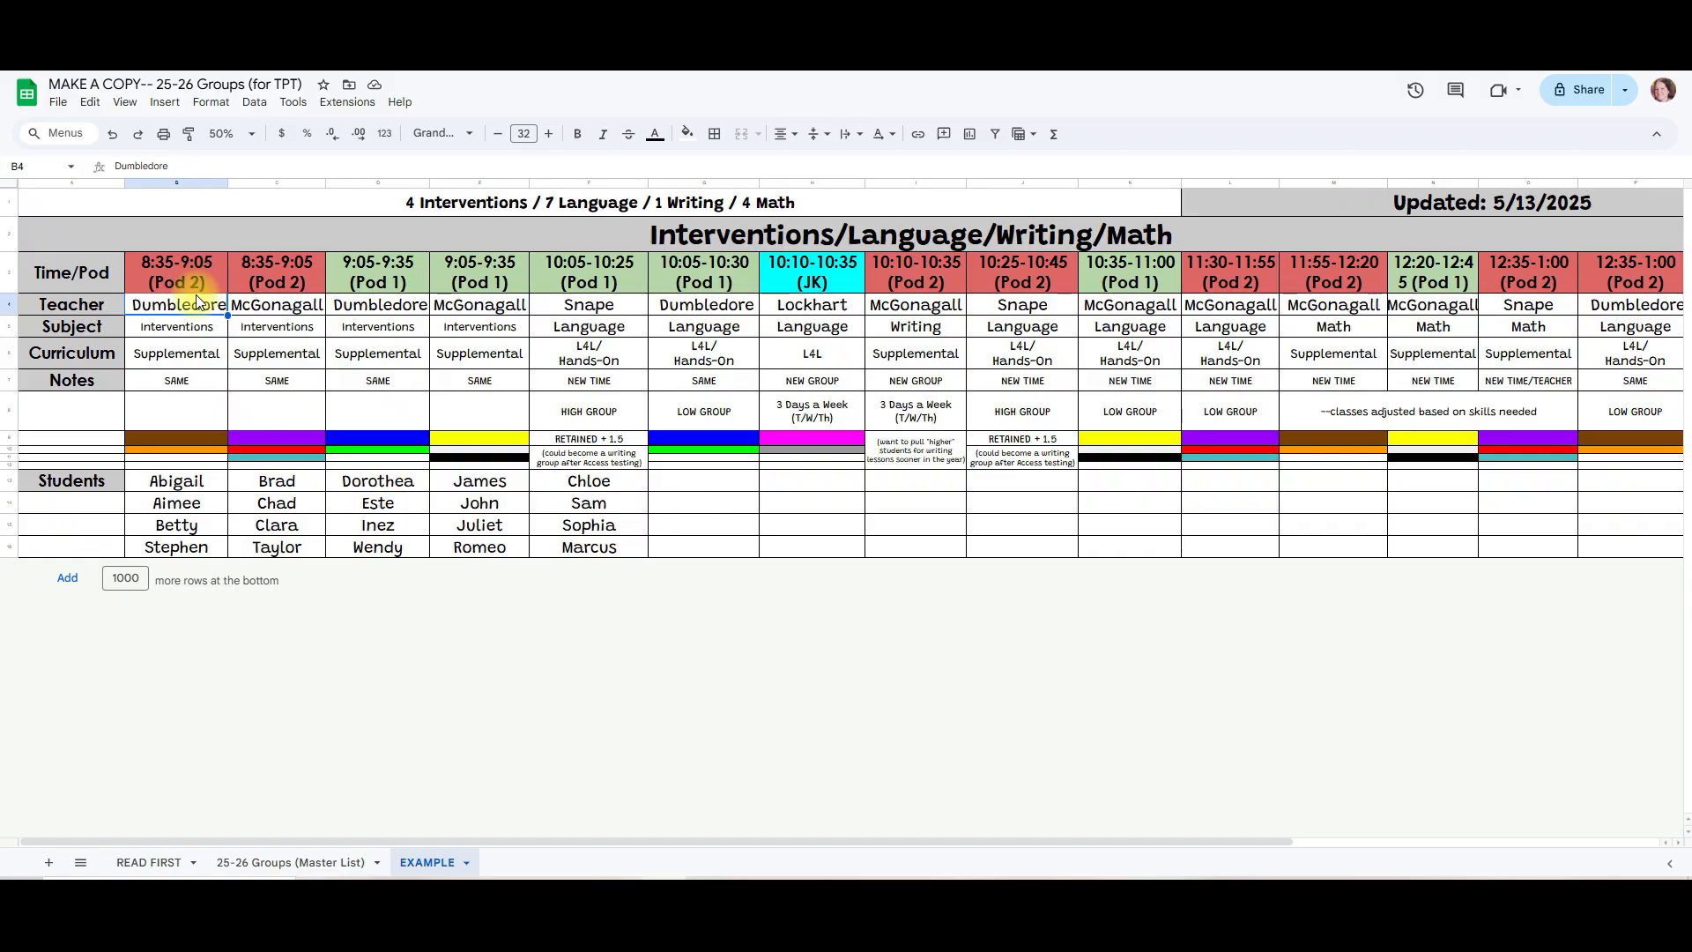
click(200, 441)
drag(200, 444, 200, 449)
click(112, 134)
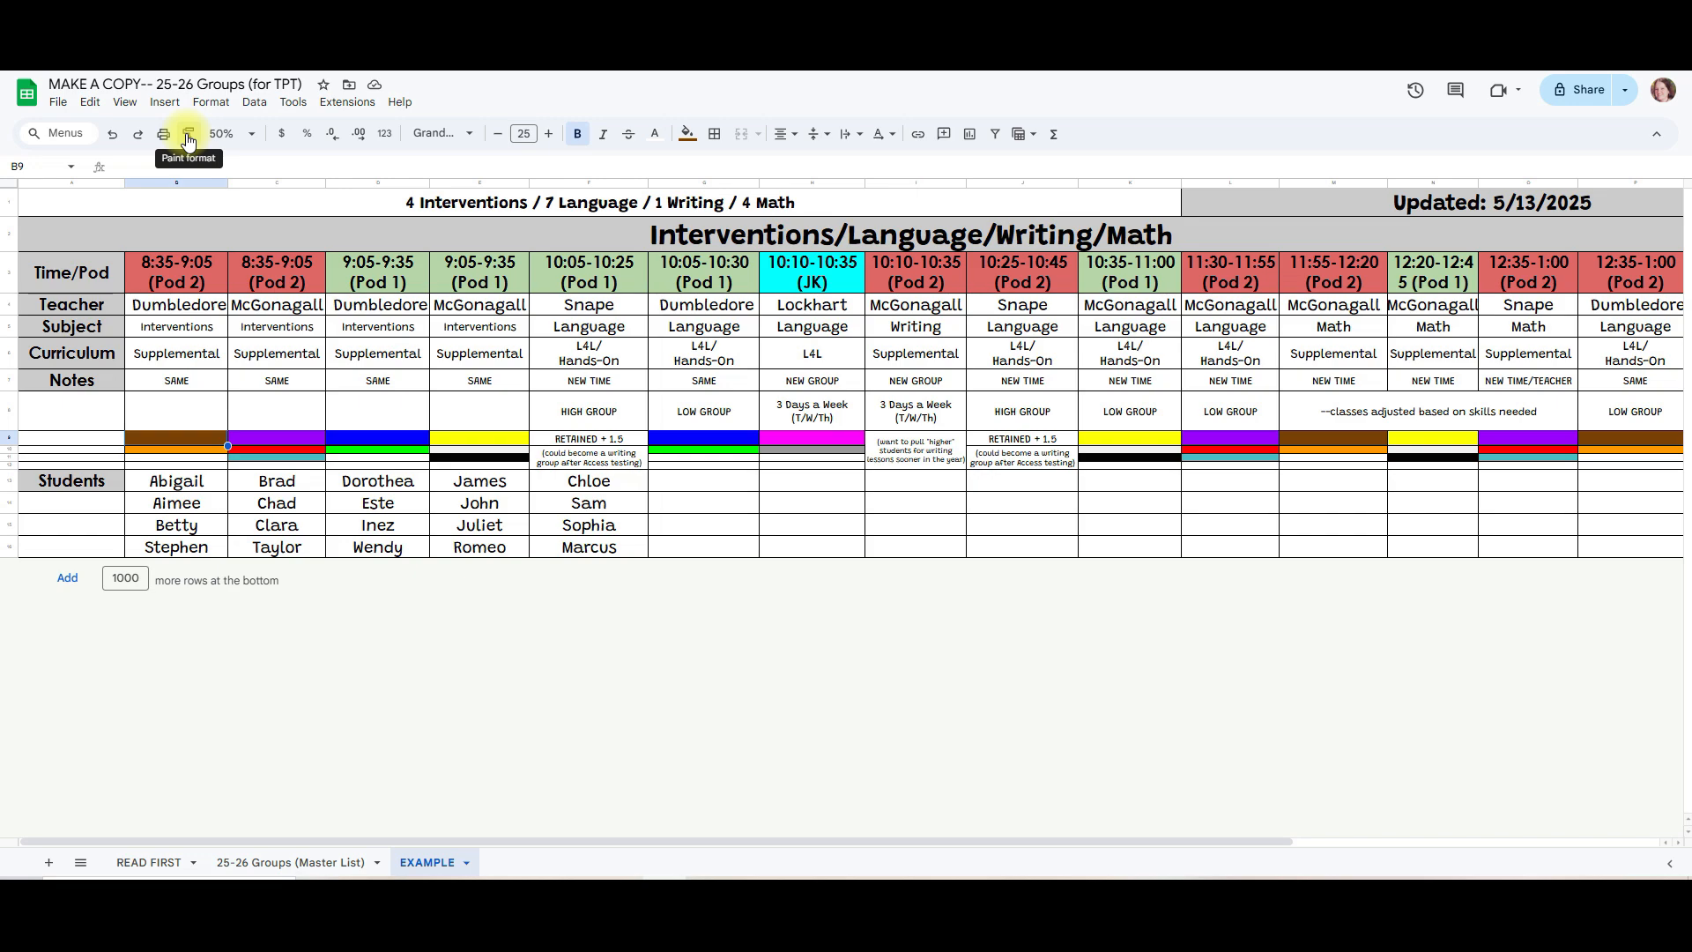
click(189, 137)
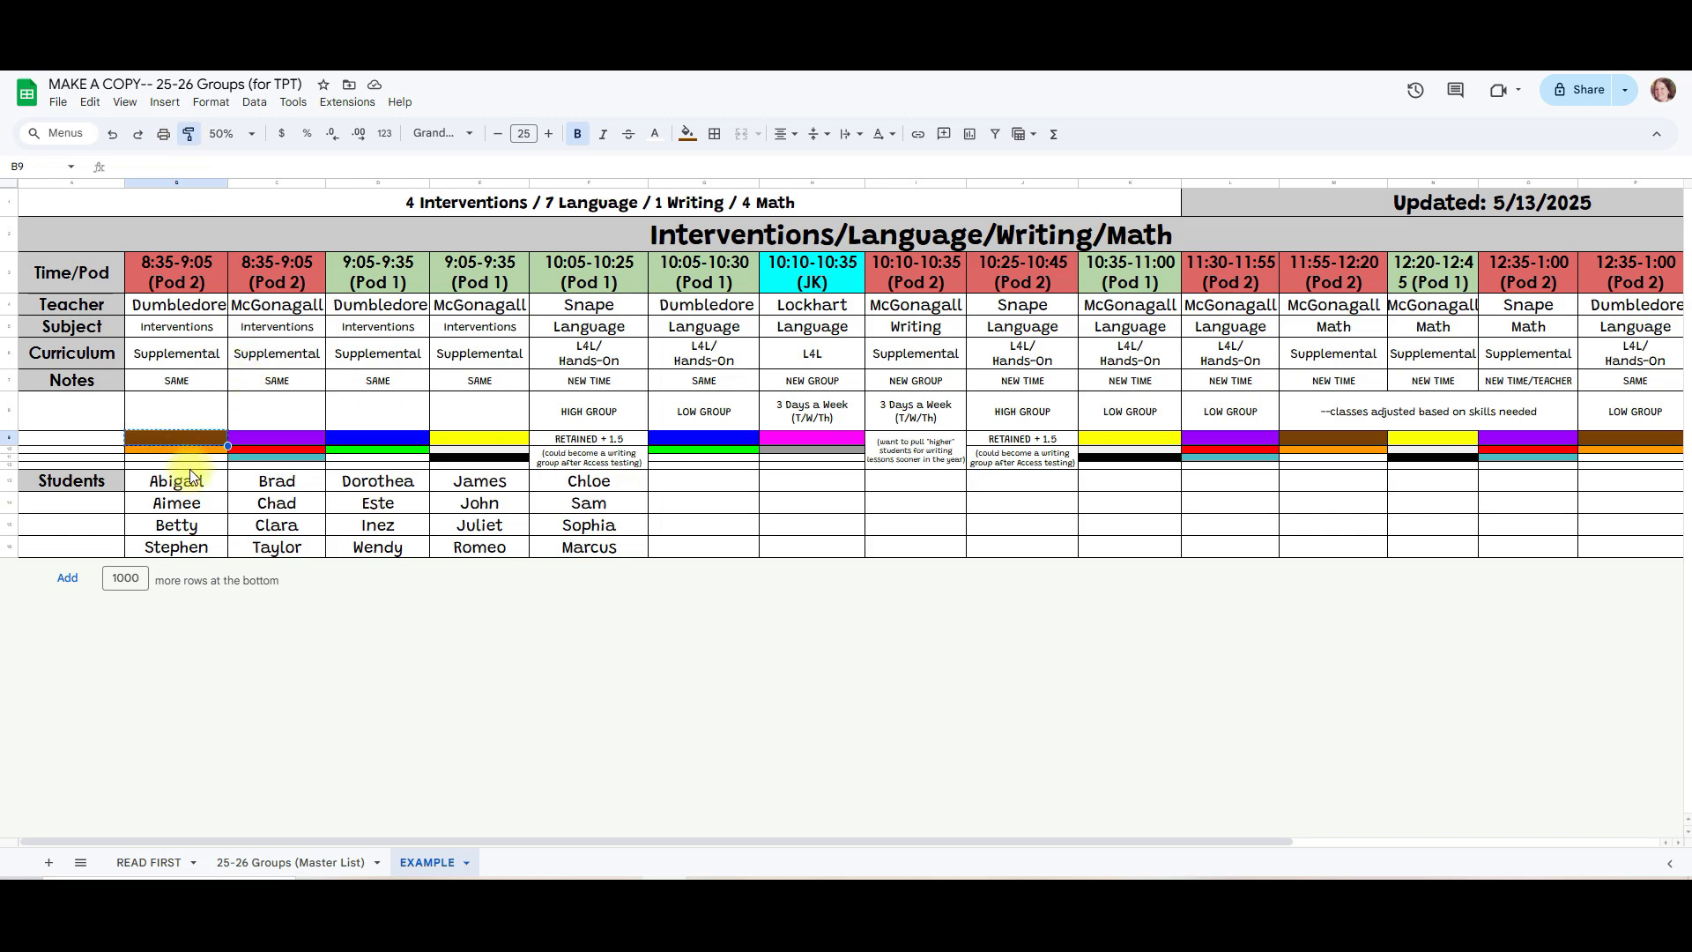
drag(205, 487, 205, 503)
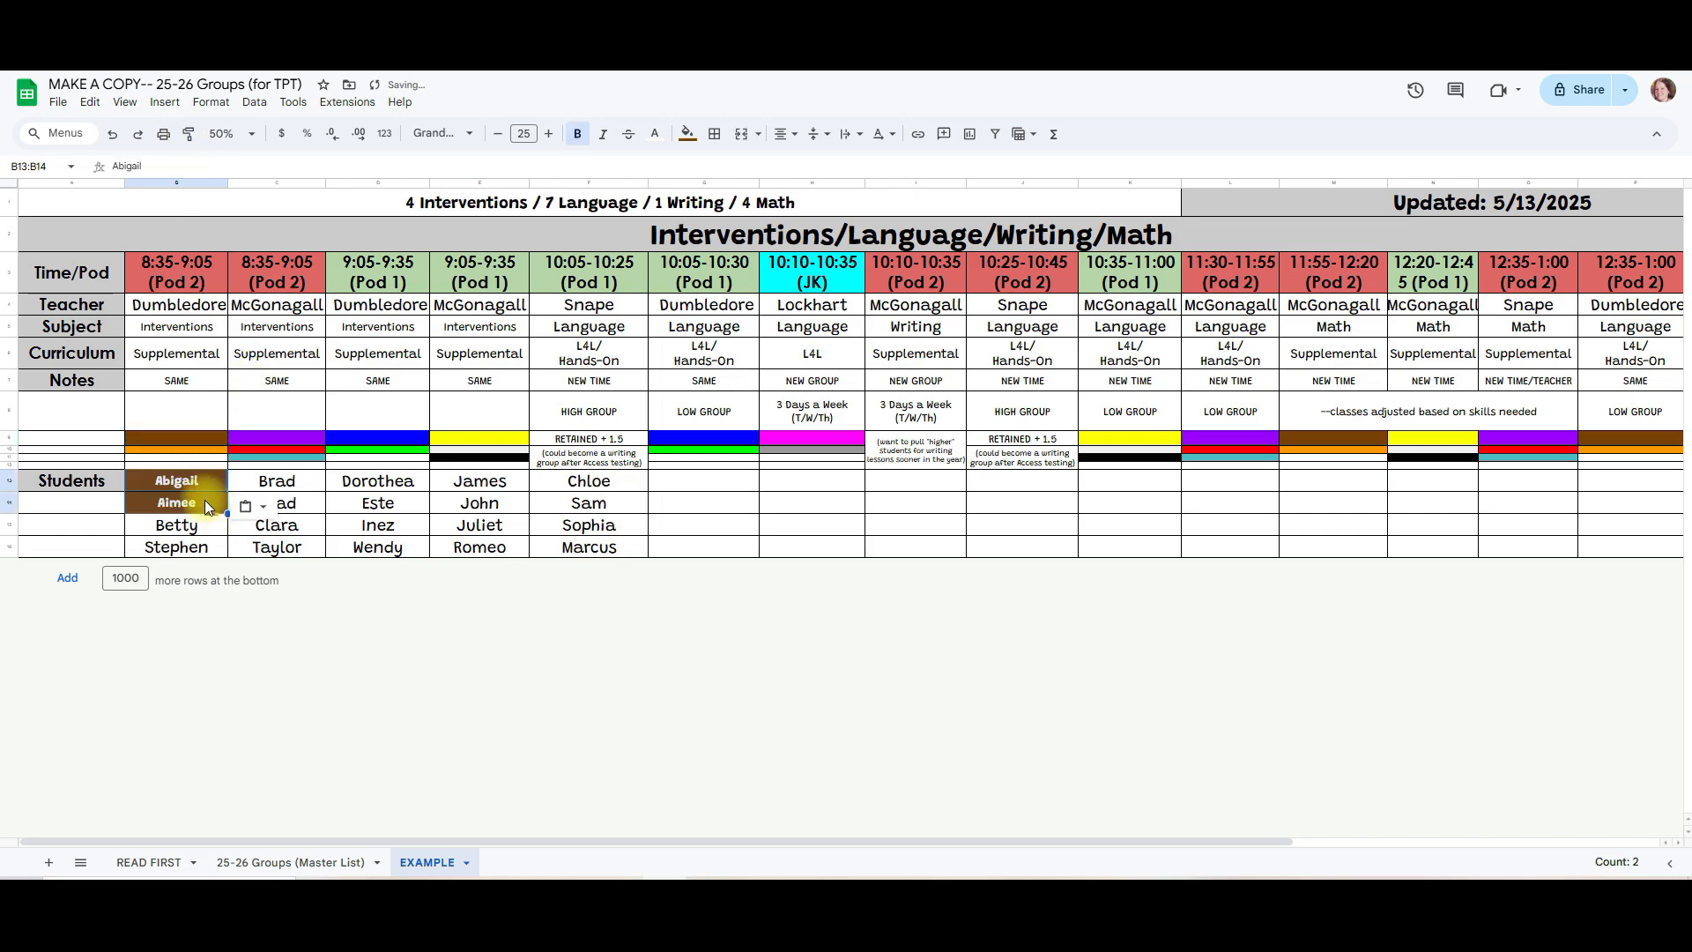
Step: Copy the orange color-code formatting in column B to the student names in B15:B16 with Paint format
click(181, 449)
click(189, 134)
drag(214, 546, 207, 525)
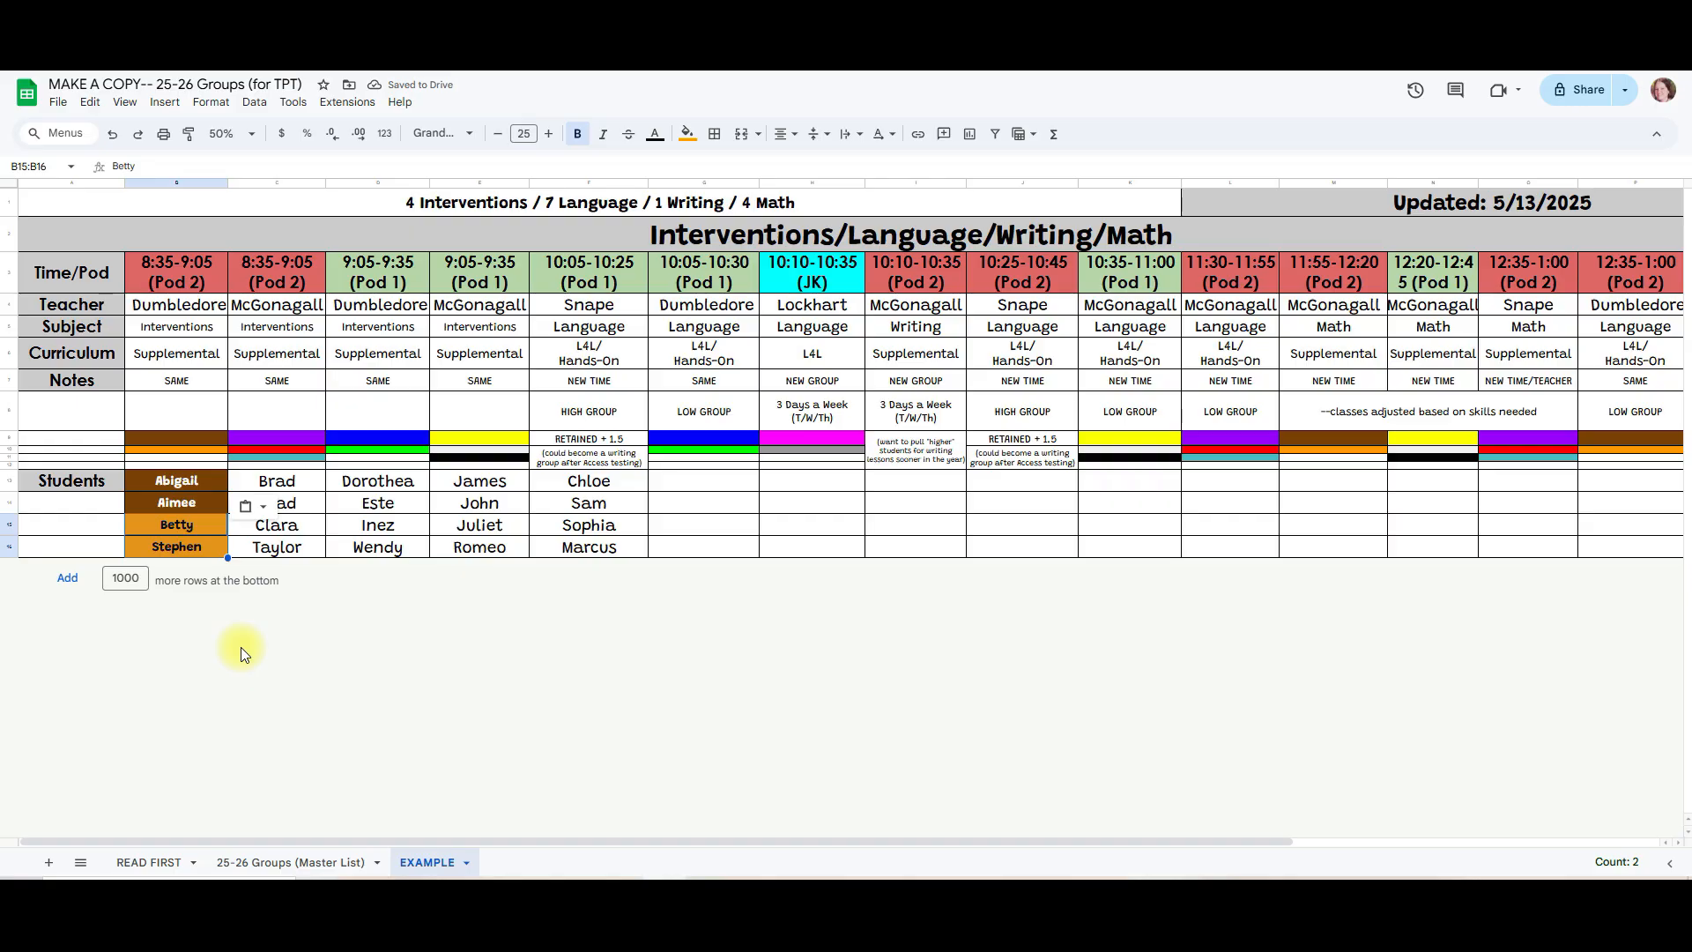
Step: Color-code the students in the first 9:05-9:35 (Pod 1) column, blue for D13:D15 and green for D16
click(396, 482)
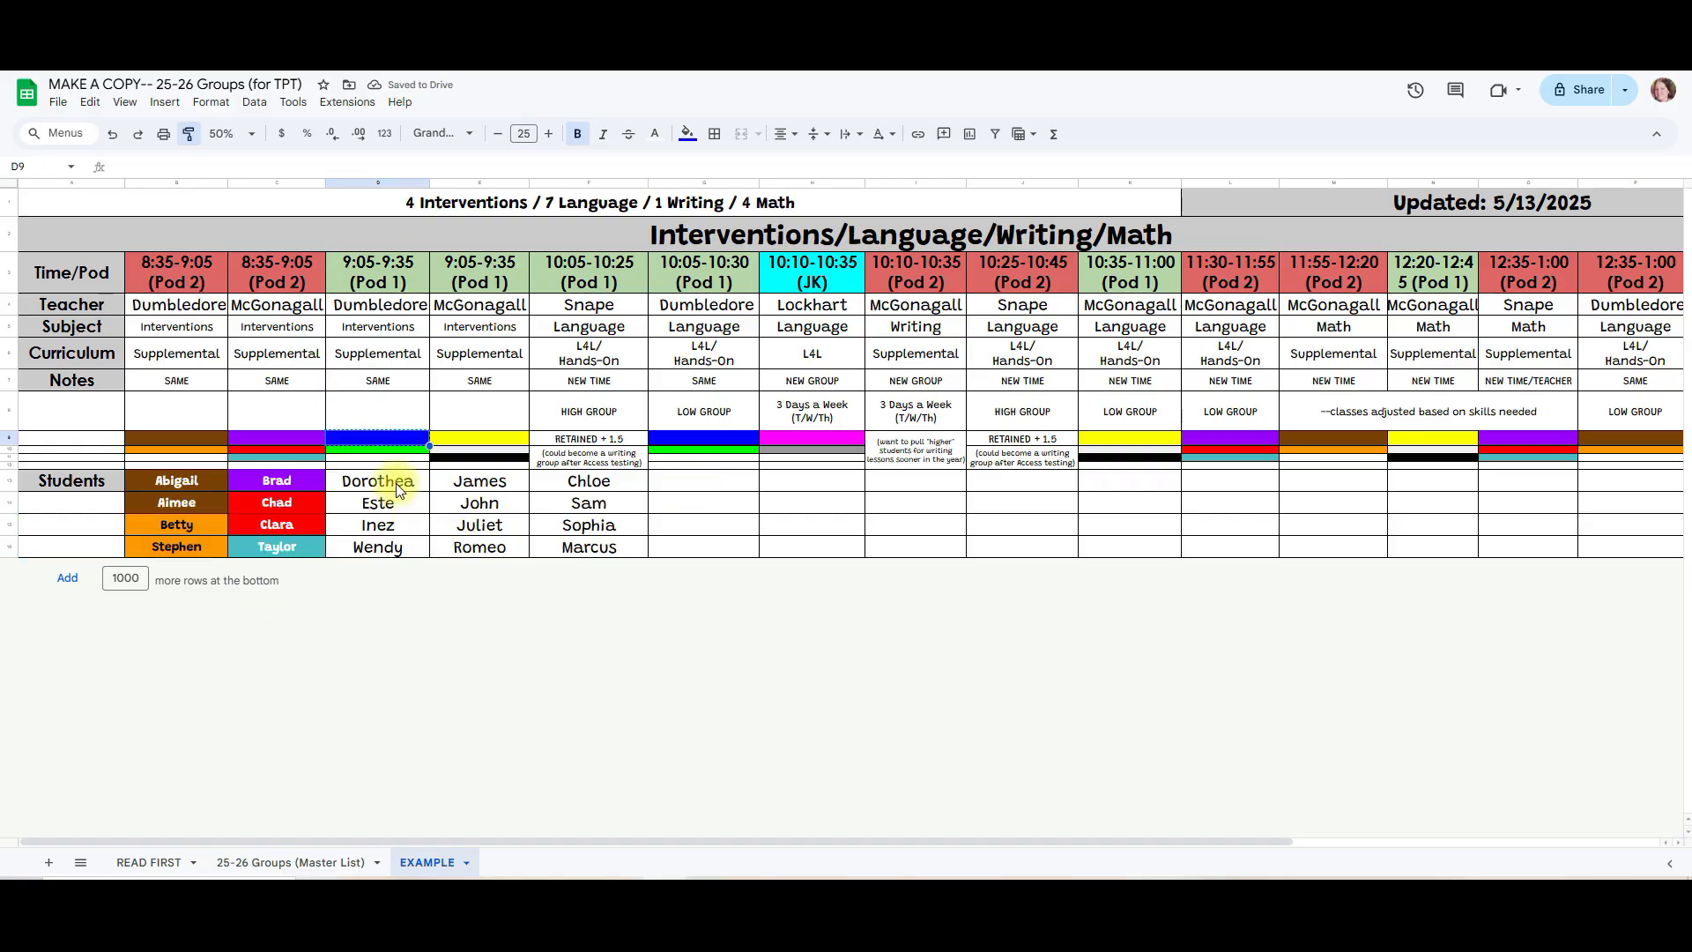
drag(399, 520, 397, 527)
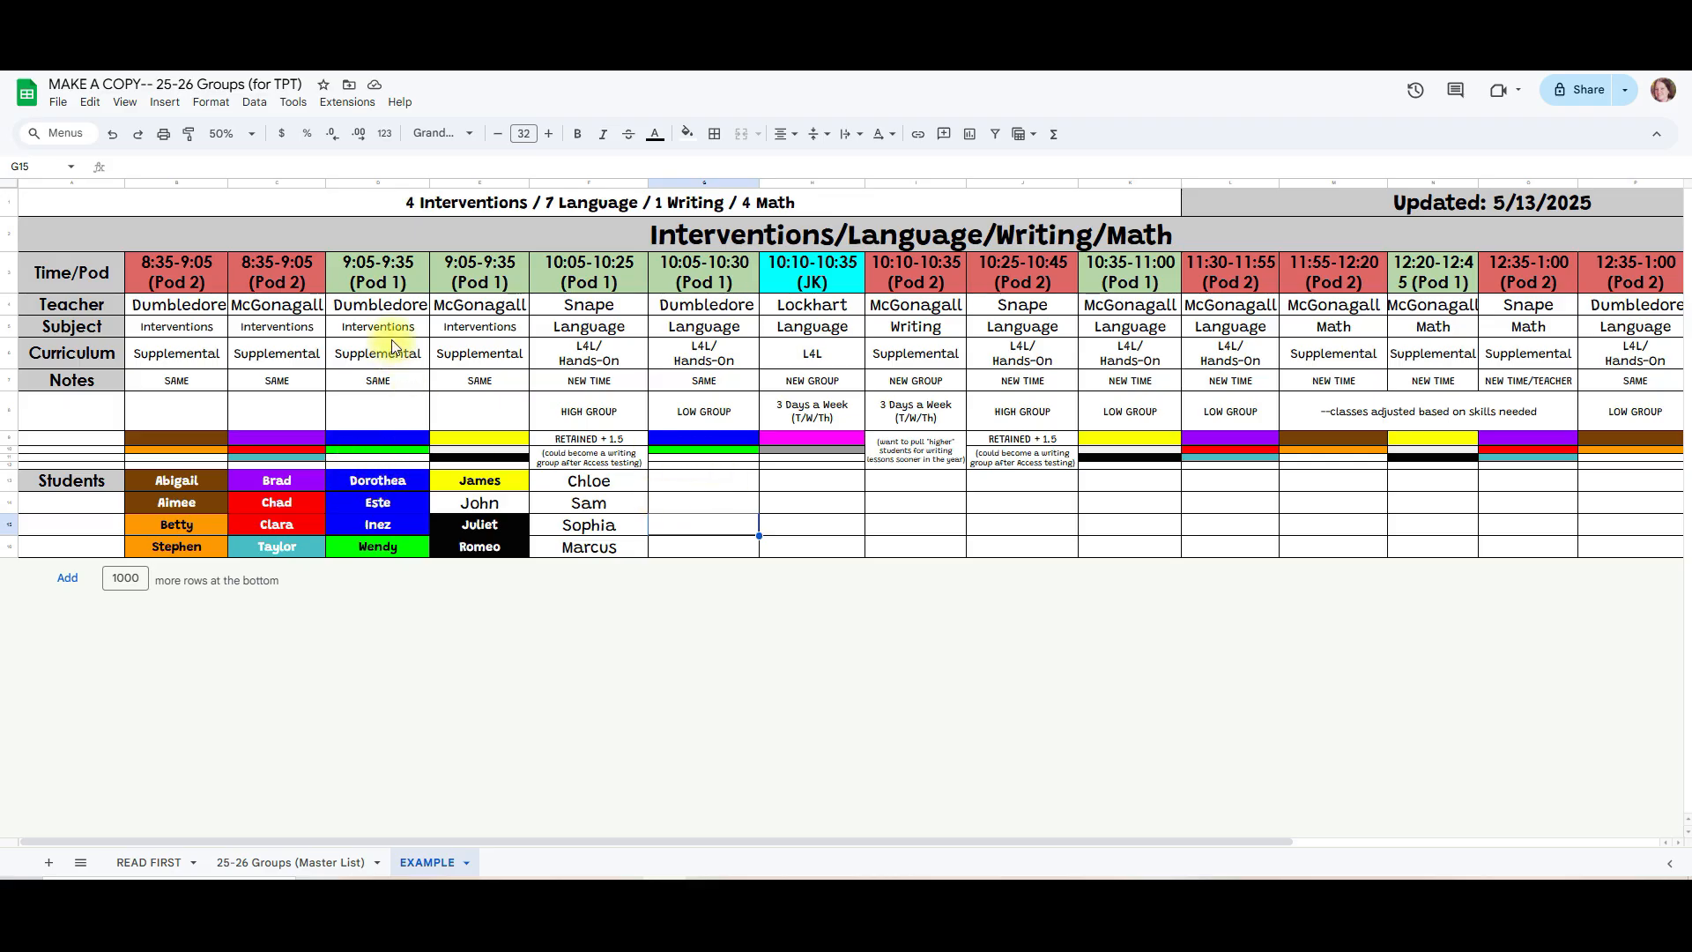
Step: Copy the color-coded students in D13:D16 into the 10:05-10:30 (Pod 1) group, starting at G13
drag(388, 480, 397, 554)
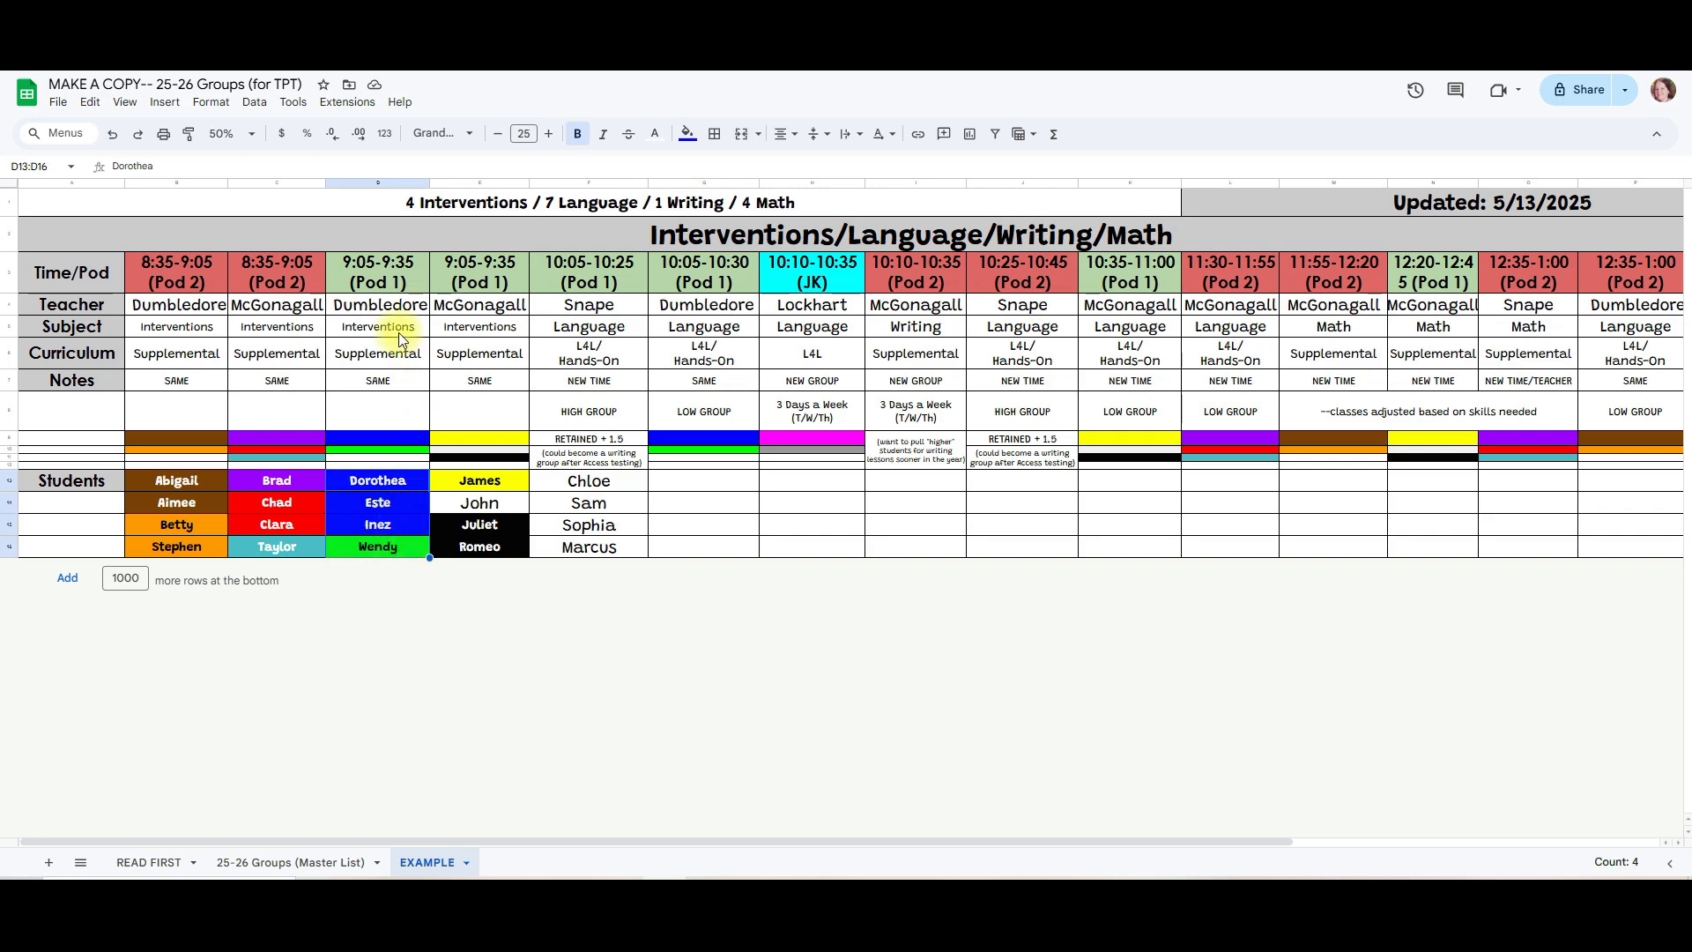
right_click(405, 478)
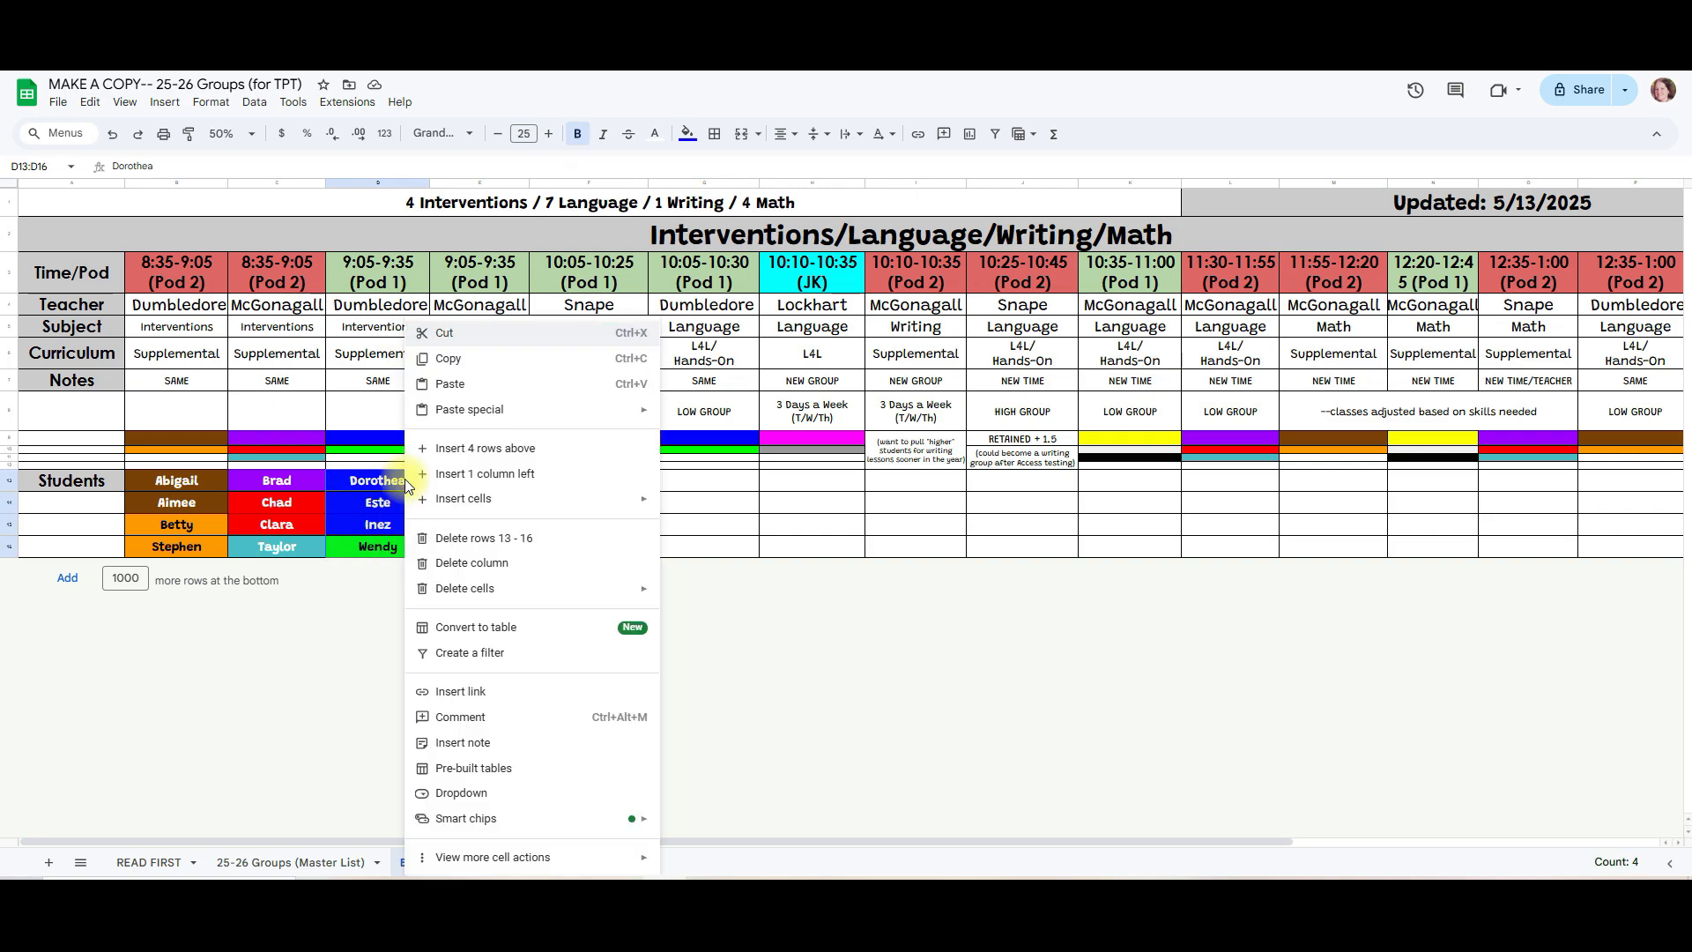
click(475, 361)
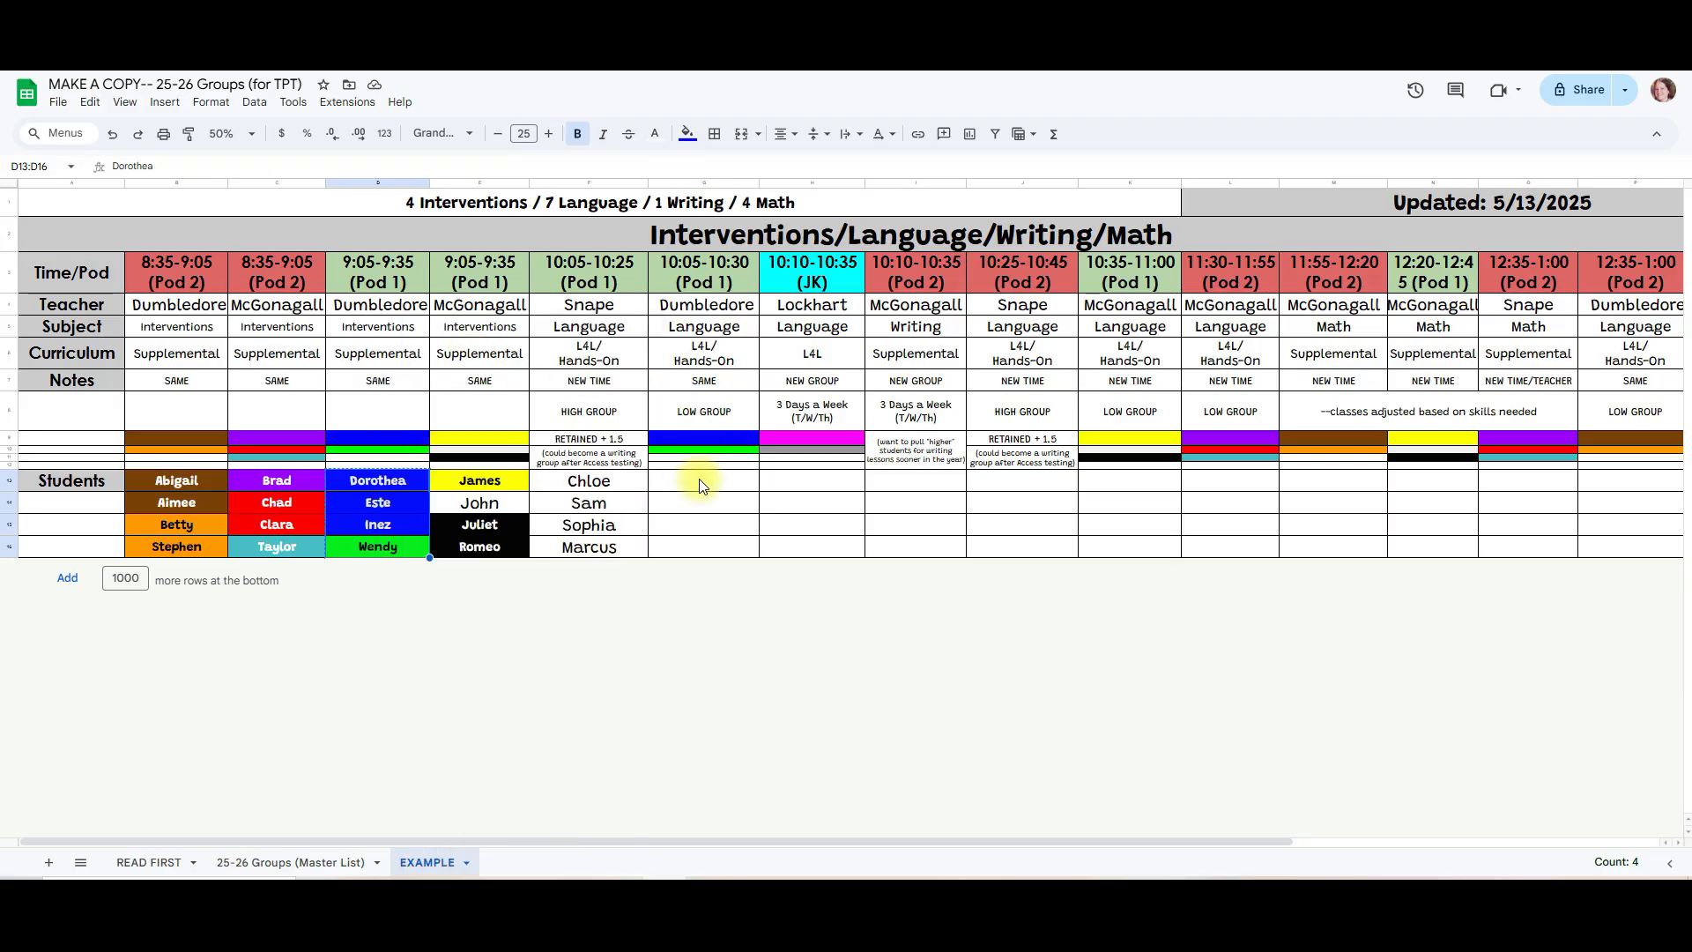
click(696, 480)
right_click(698, 481)
click(740, 320)
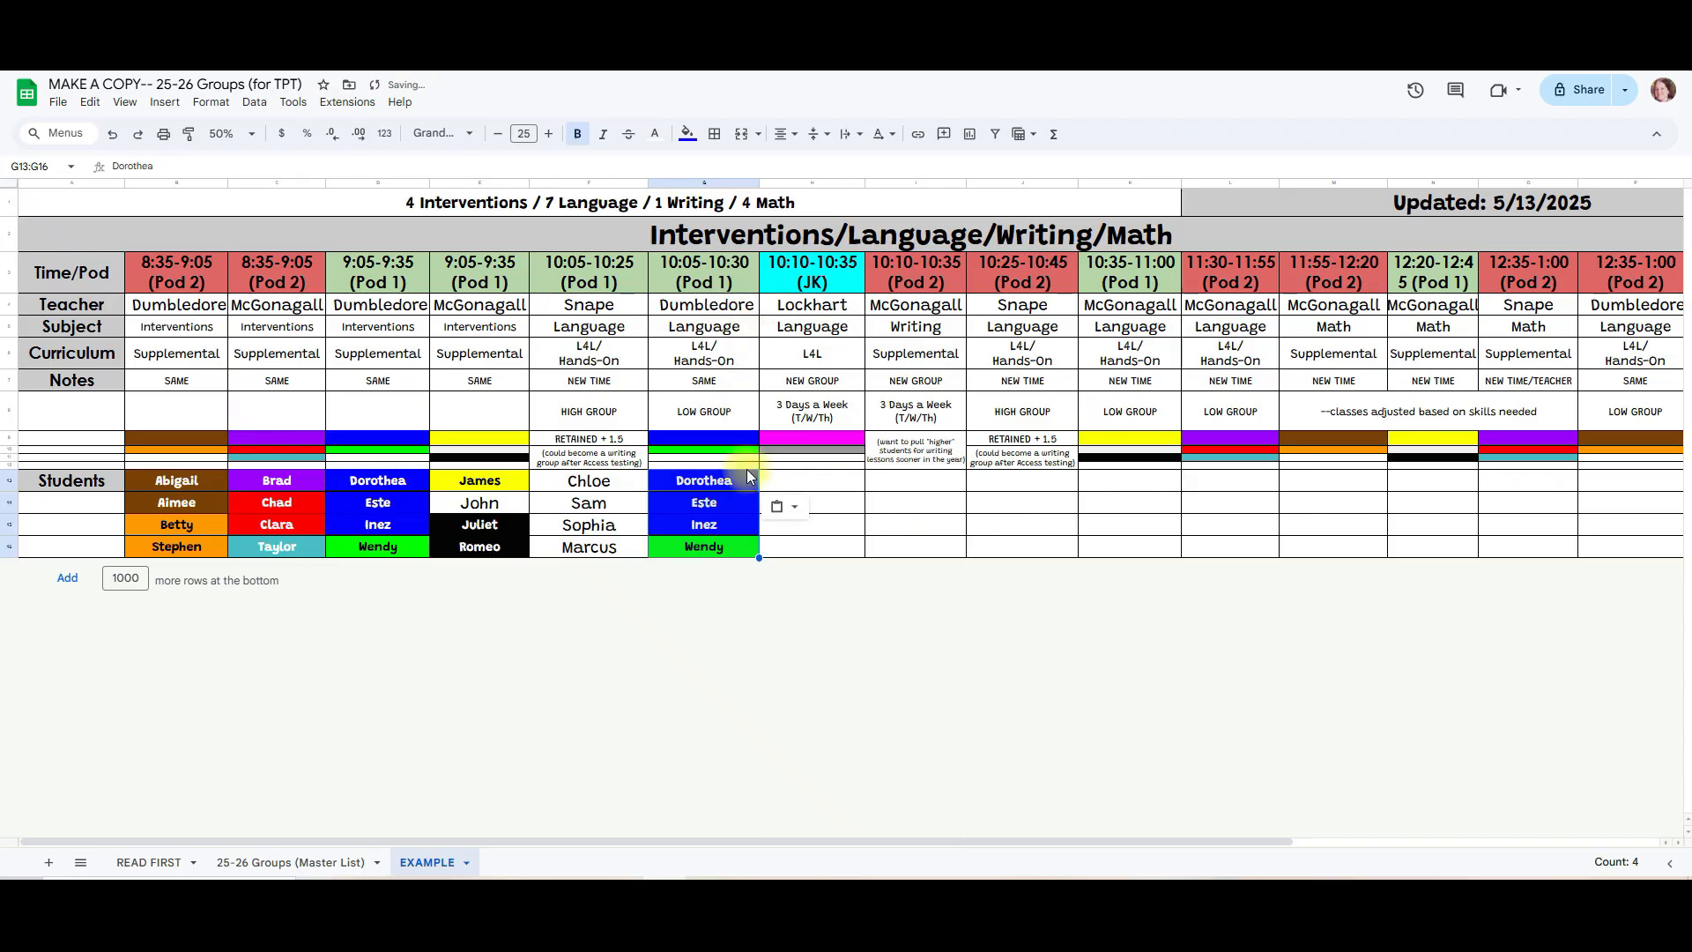
click(722, 440)
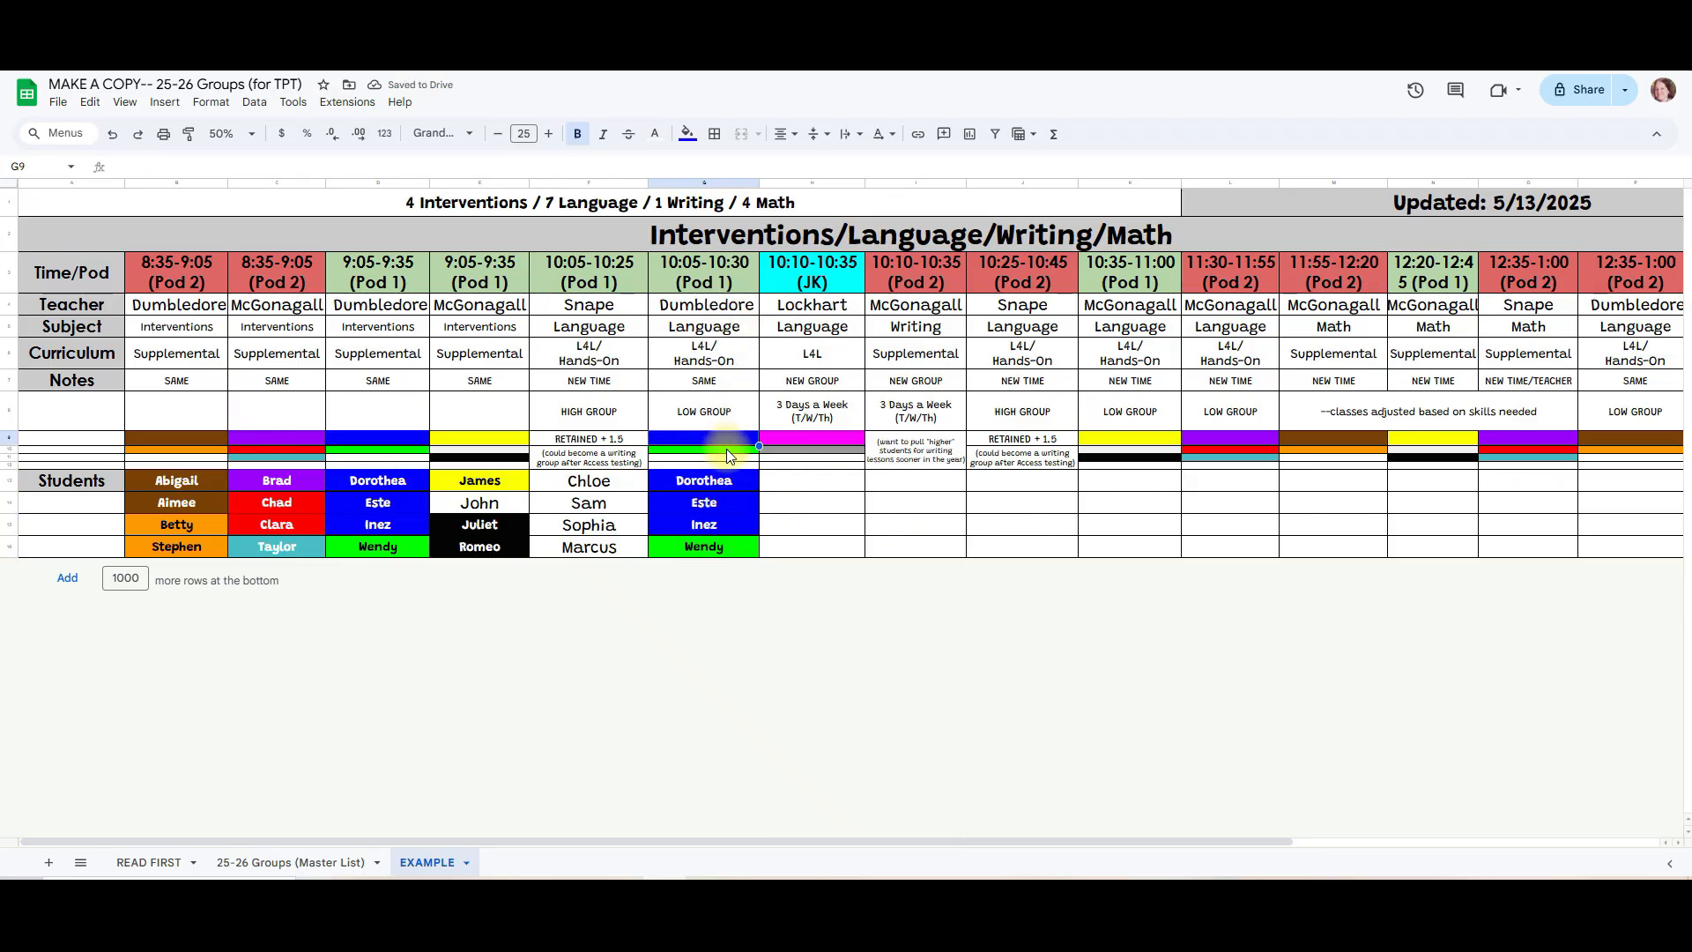
Step: Copy the color-coded students in E13:E16 into the 10:35-11:00 and 12:20-12:45 (Pod 1) groups, starting at K13 and N13
drag(491, 482, 494, 541)
right_click(489, 509)
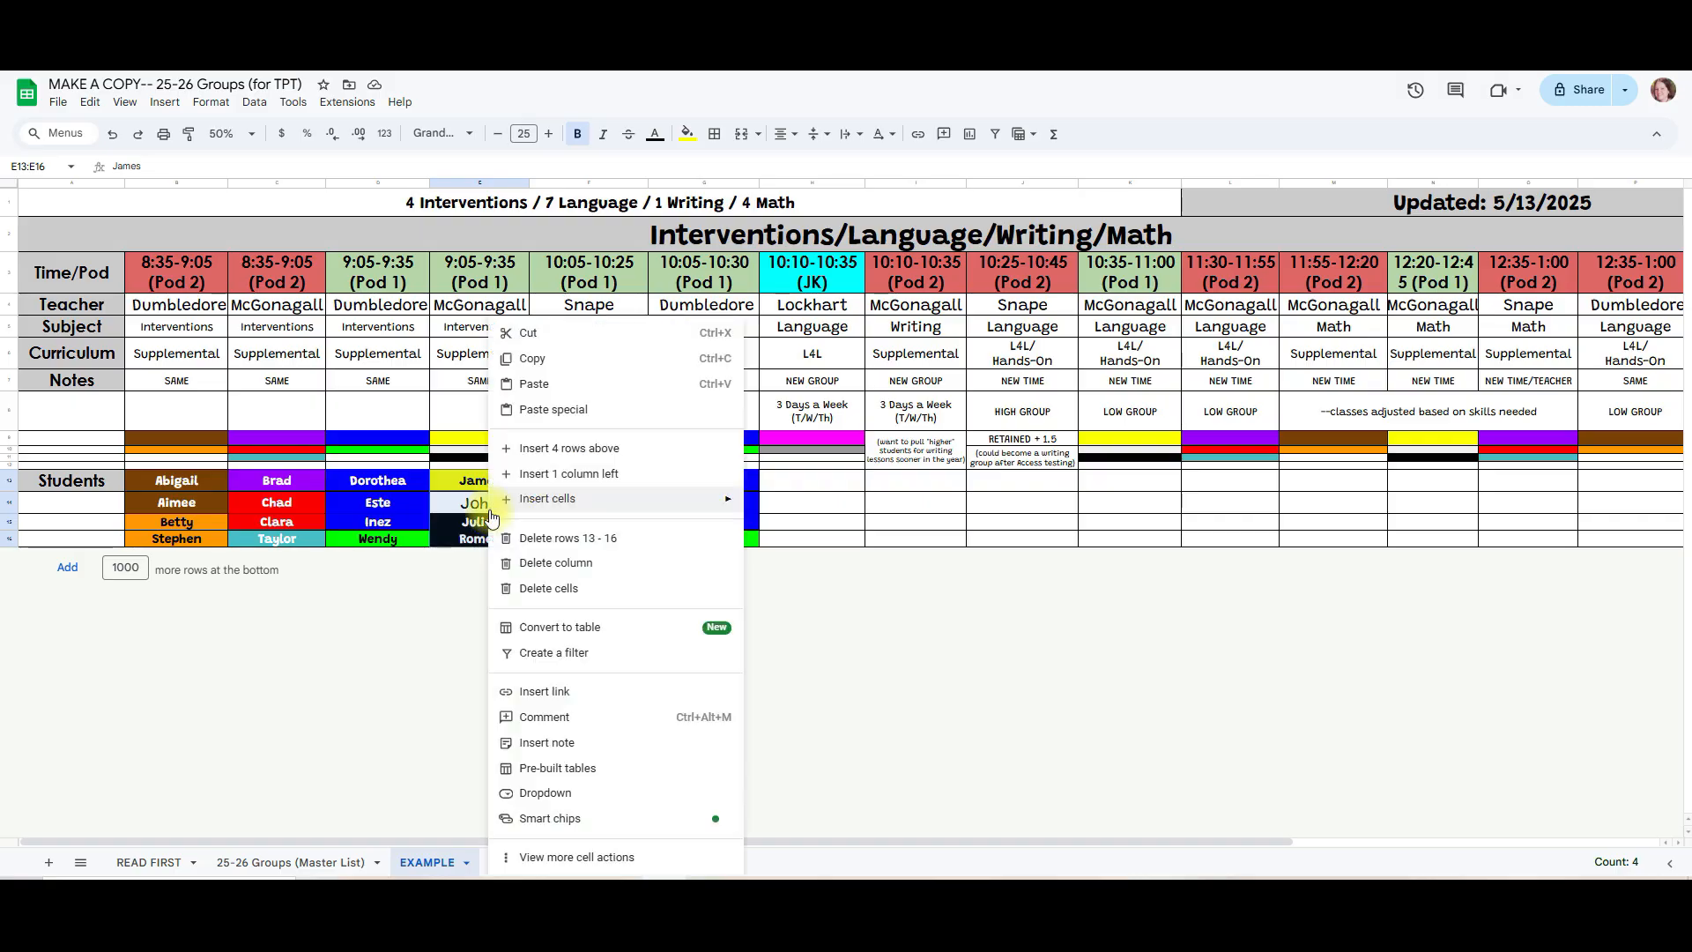
click(557, 358)
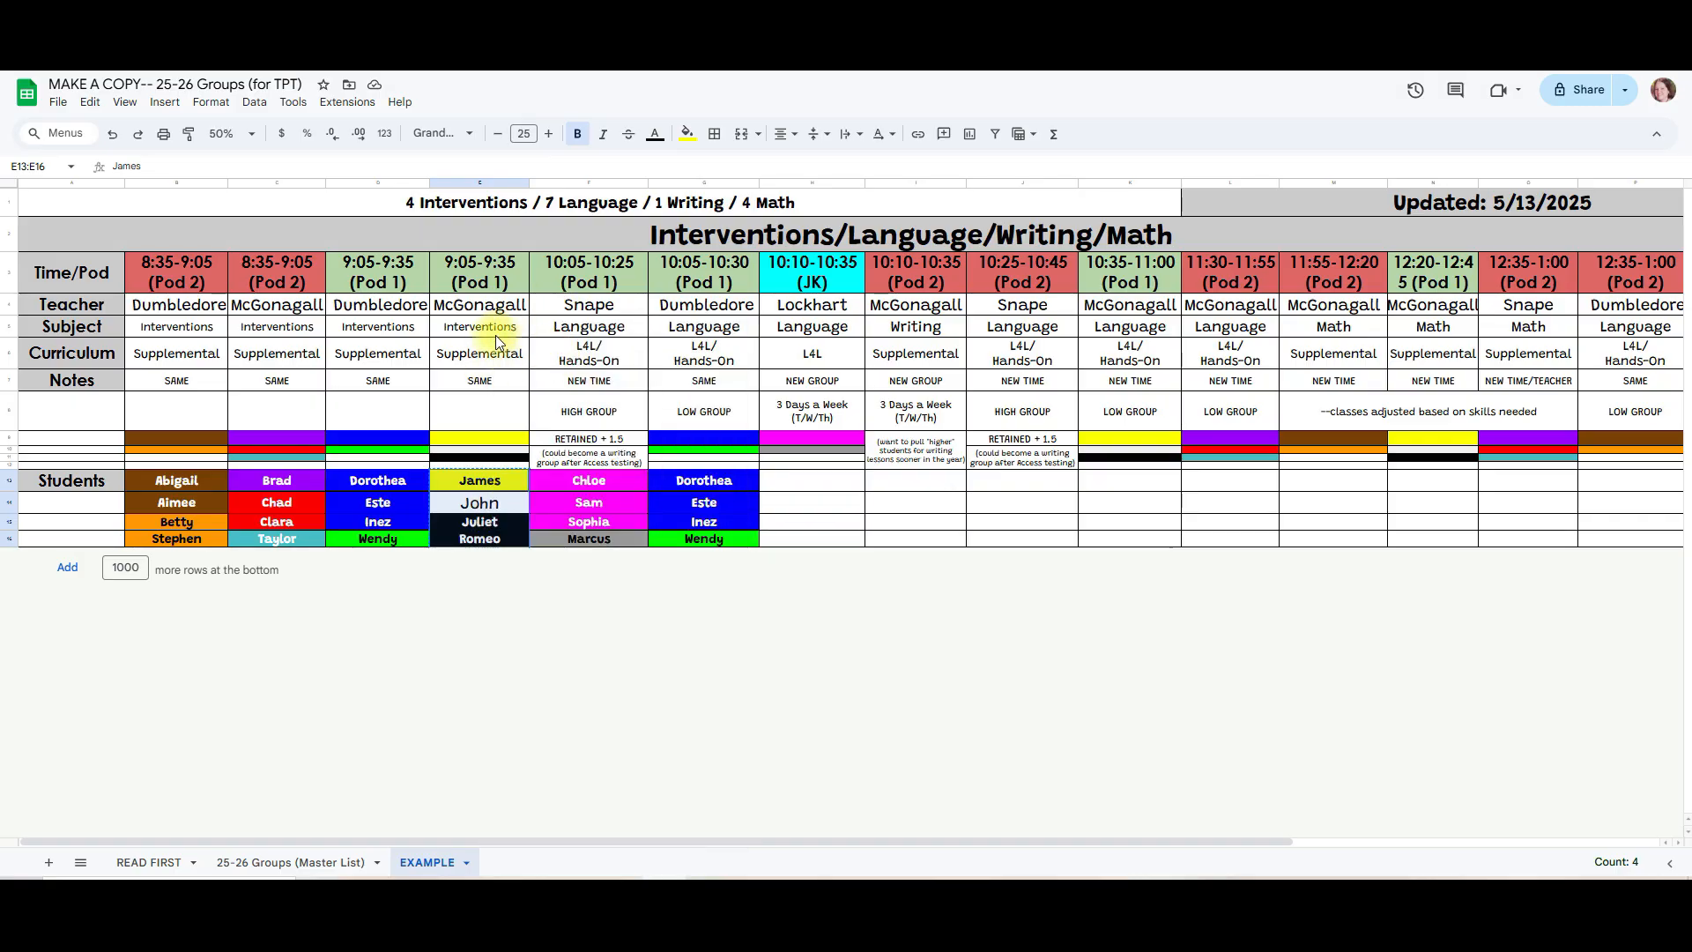
right_click(1126, 483)
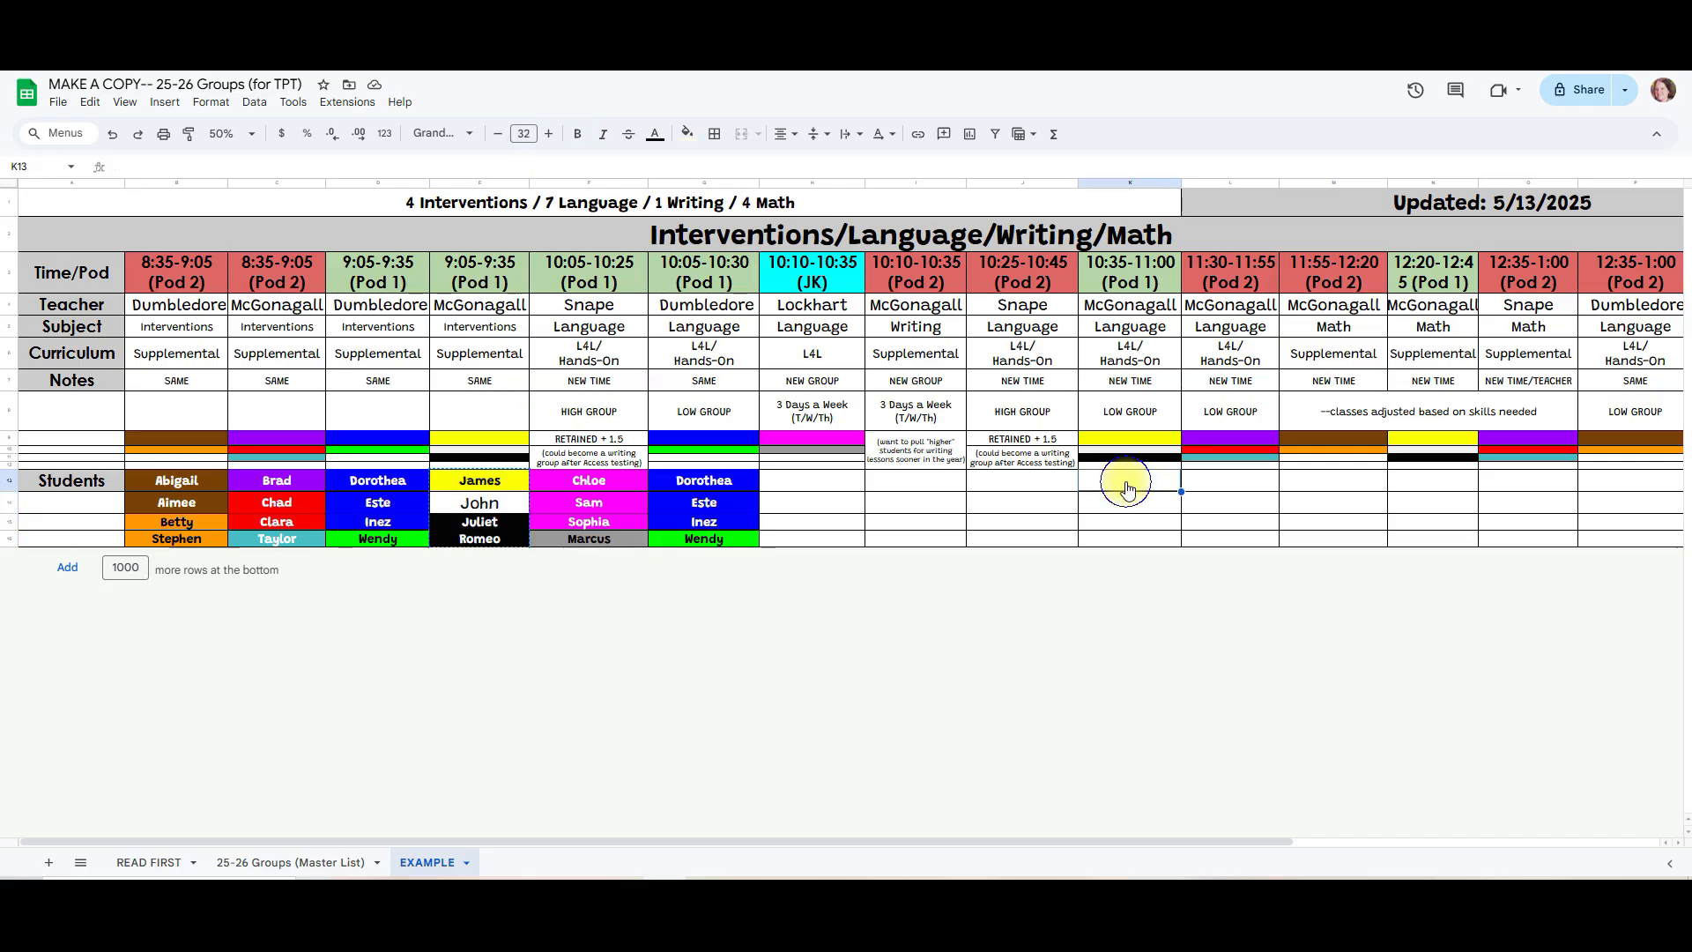
click(1185, 320)
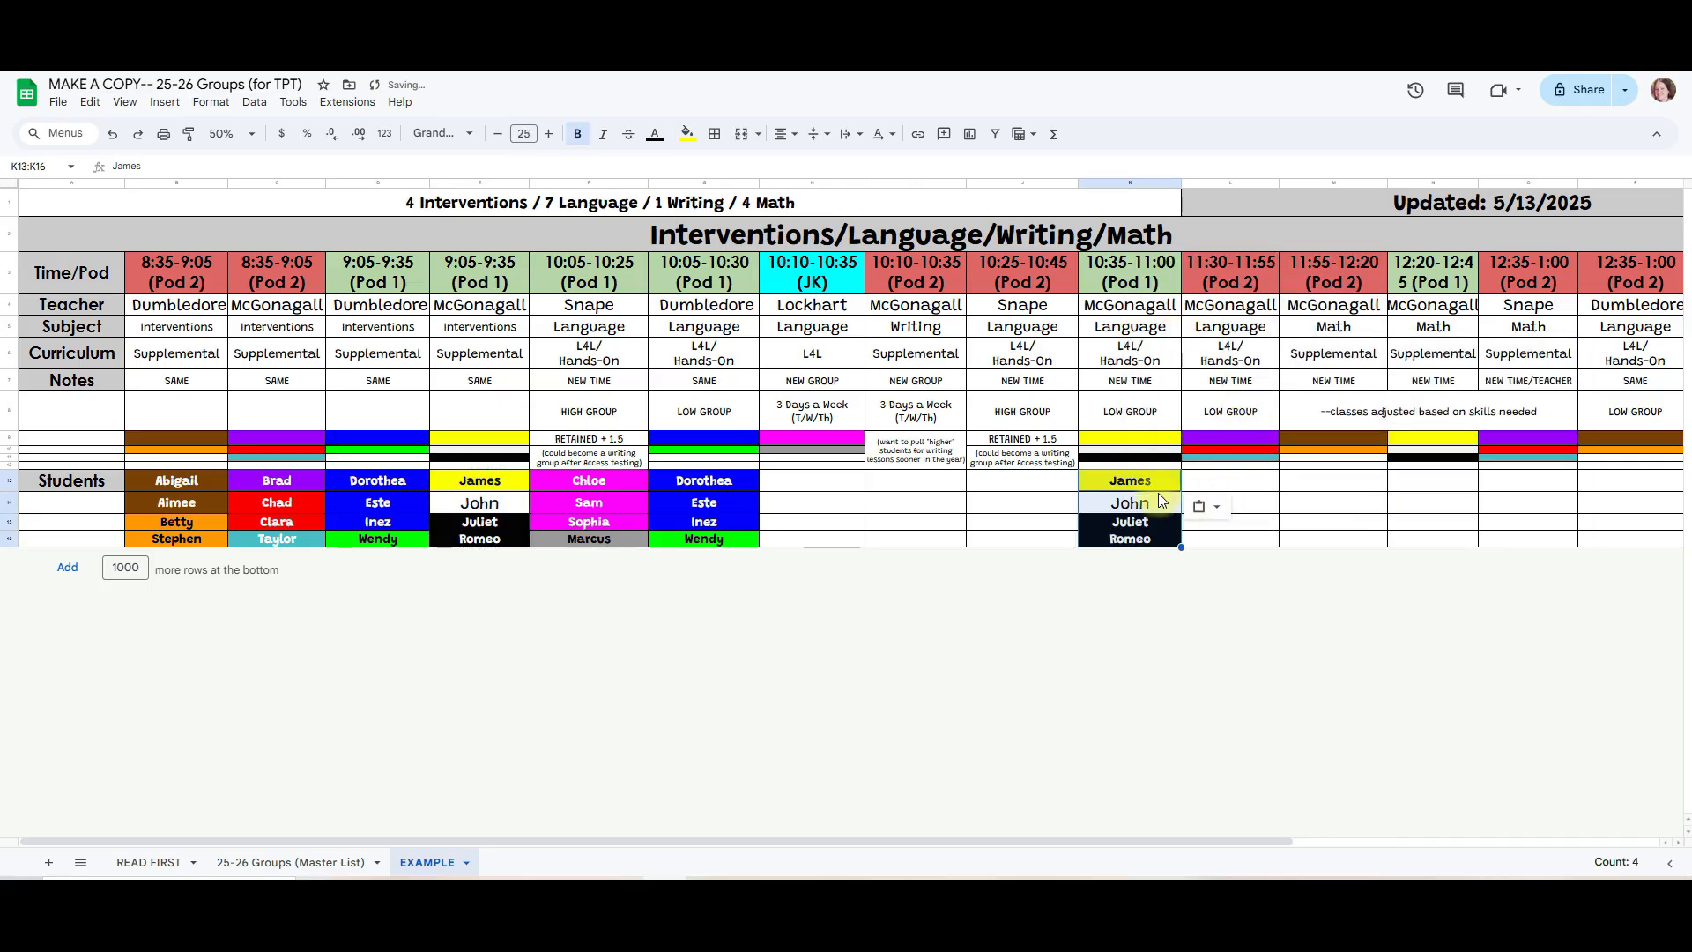
right_click(1428, 481)
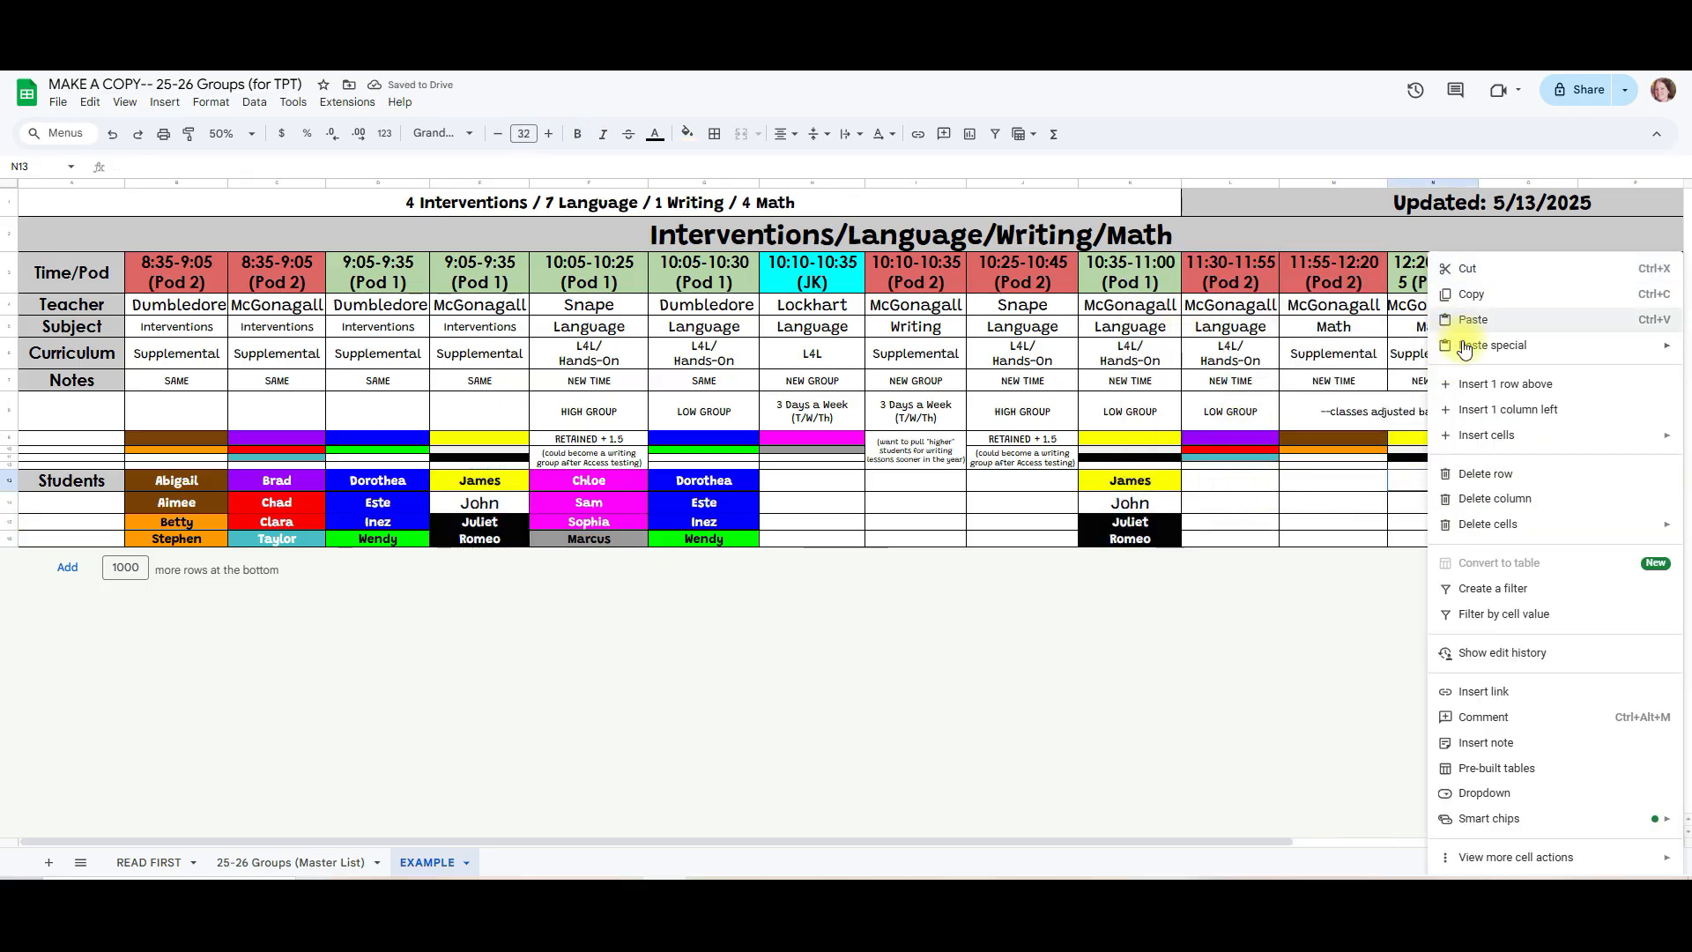
click(1486, 319)
click(1542, 484)
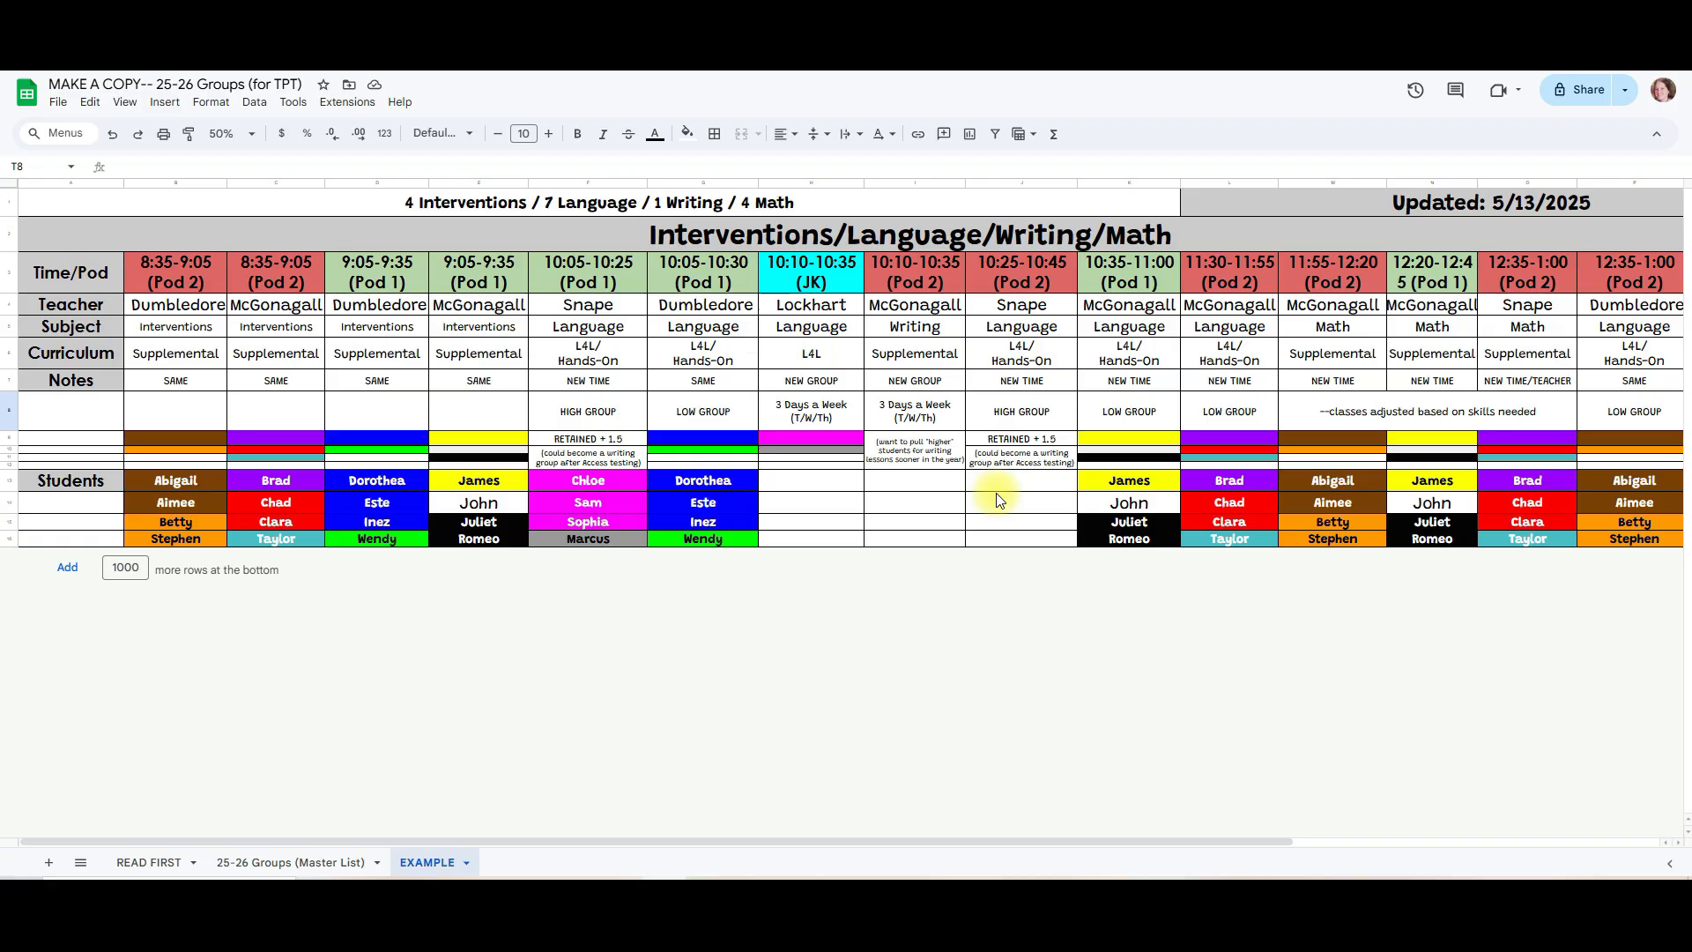
Step: Widen column N slightly so the 12:20-12:45 time in its header fits on one line
click(1477, 201)
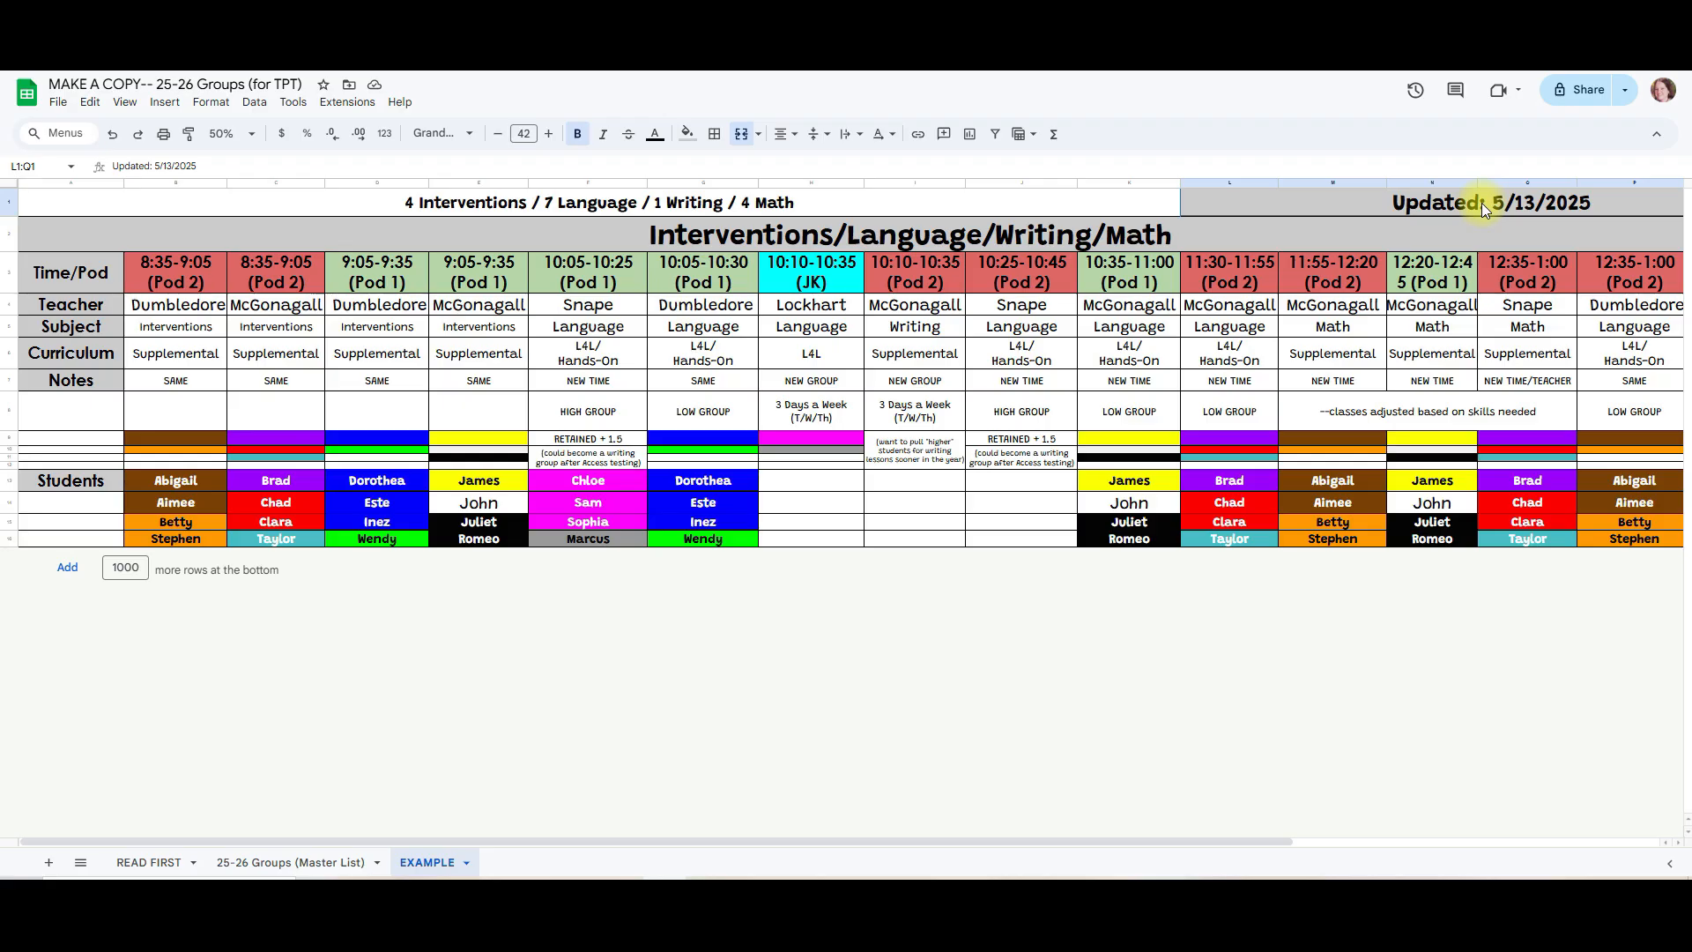
drag(1478, 182, 1486, 182)
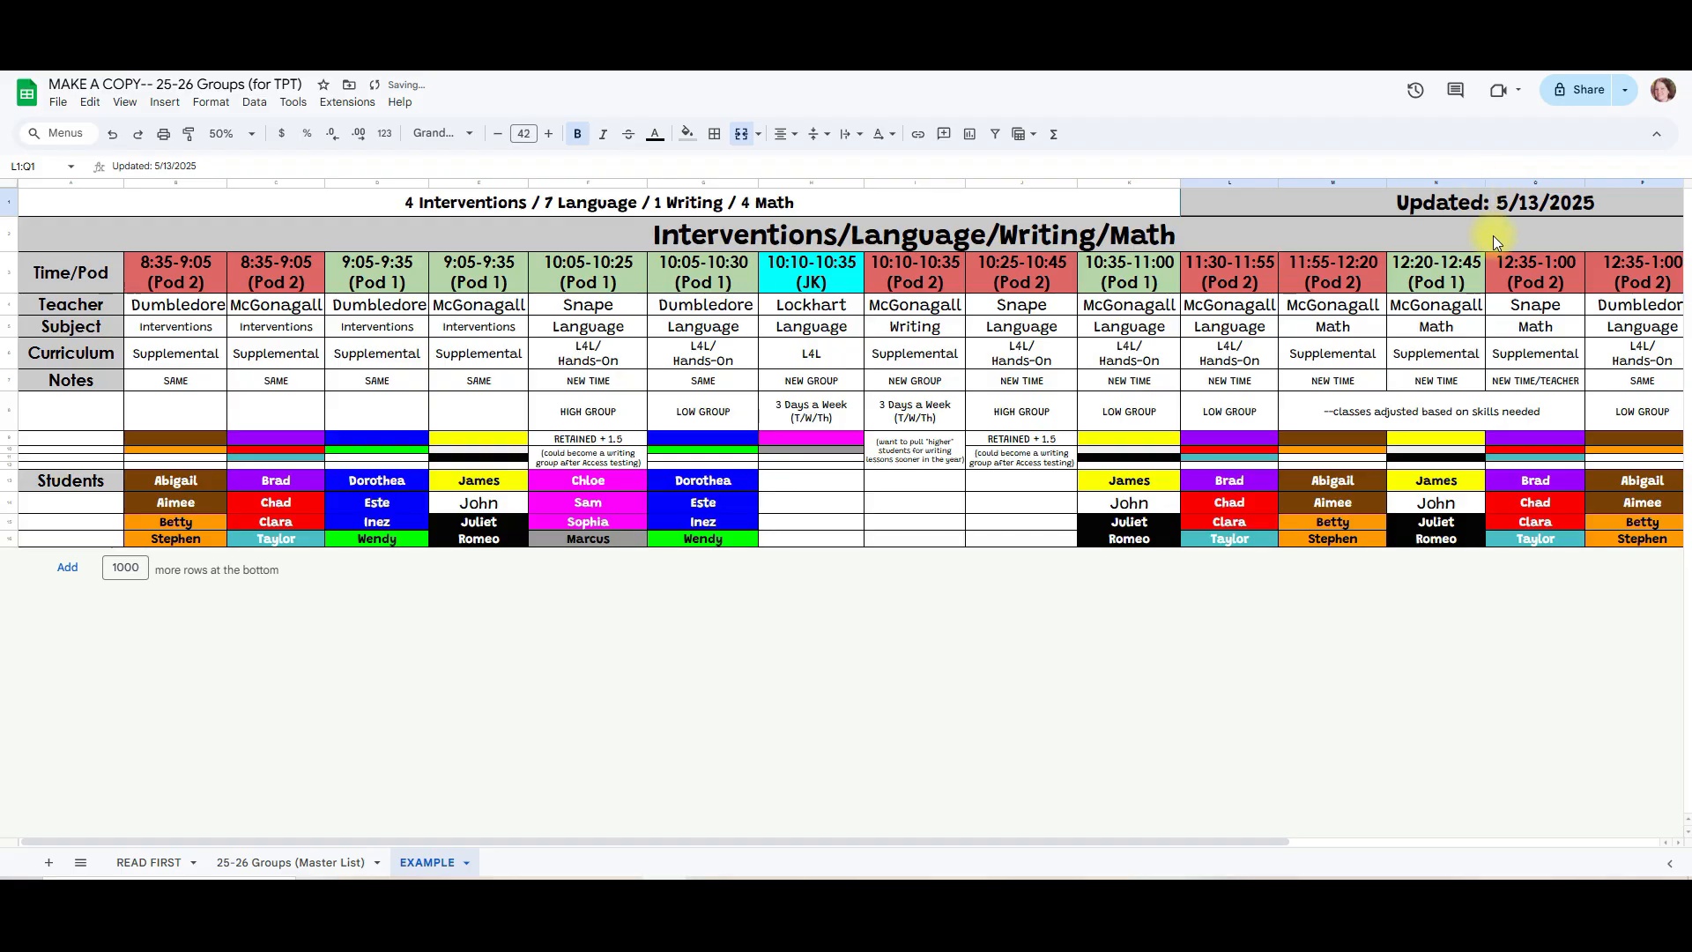
click(1470, 306)
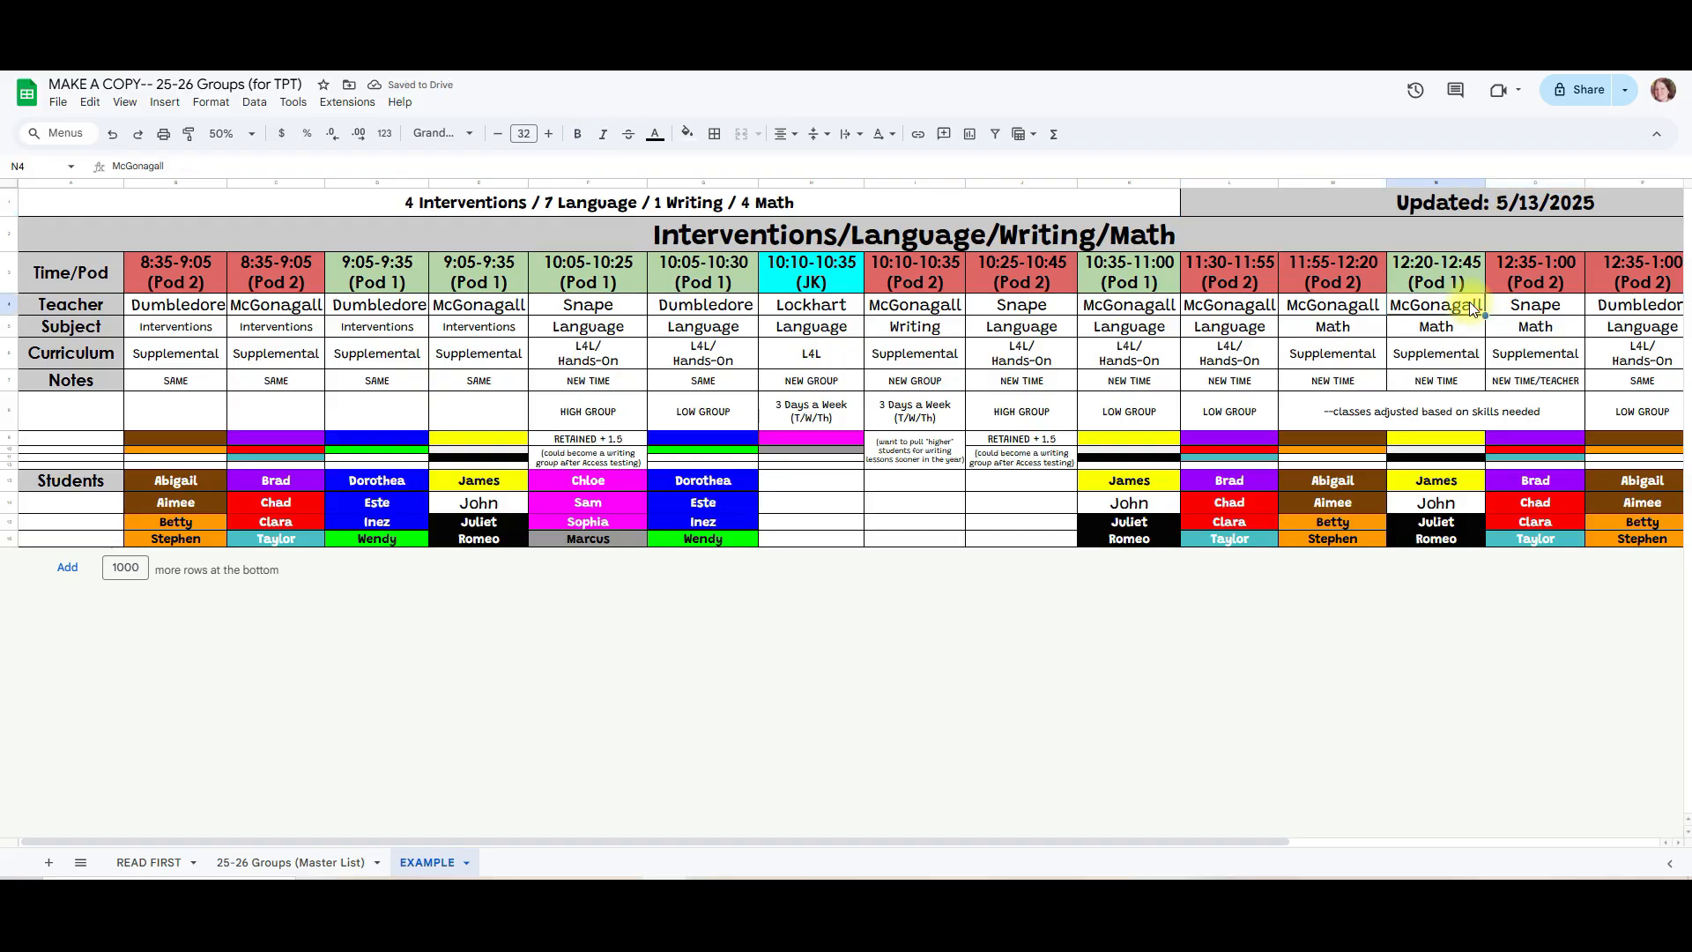
Step: Examine the 25-26 Groups (Master List) template's date, time, teacher, subject, curriculum, notes, student and color-code areas, and undo the last accidental change
click(291, 862)
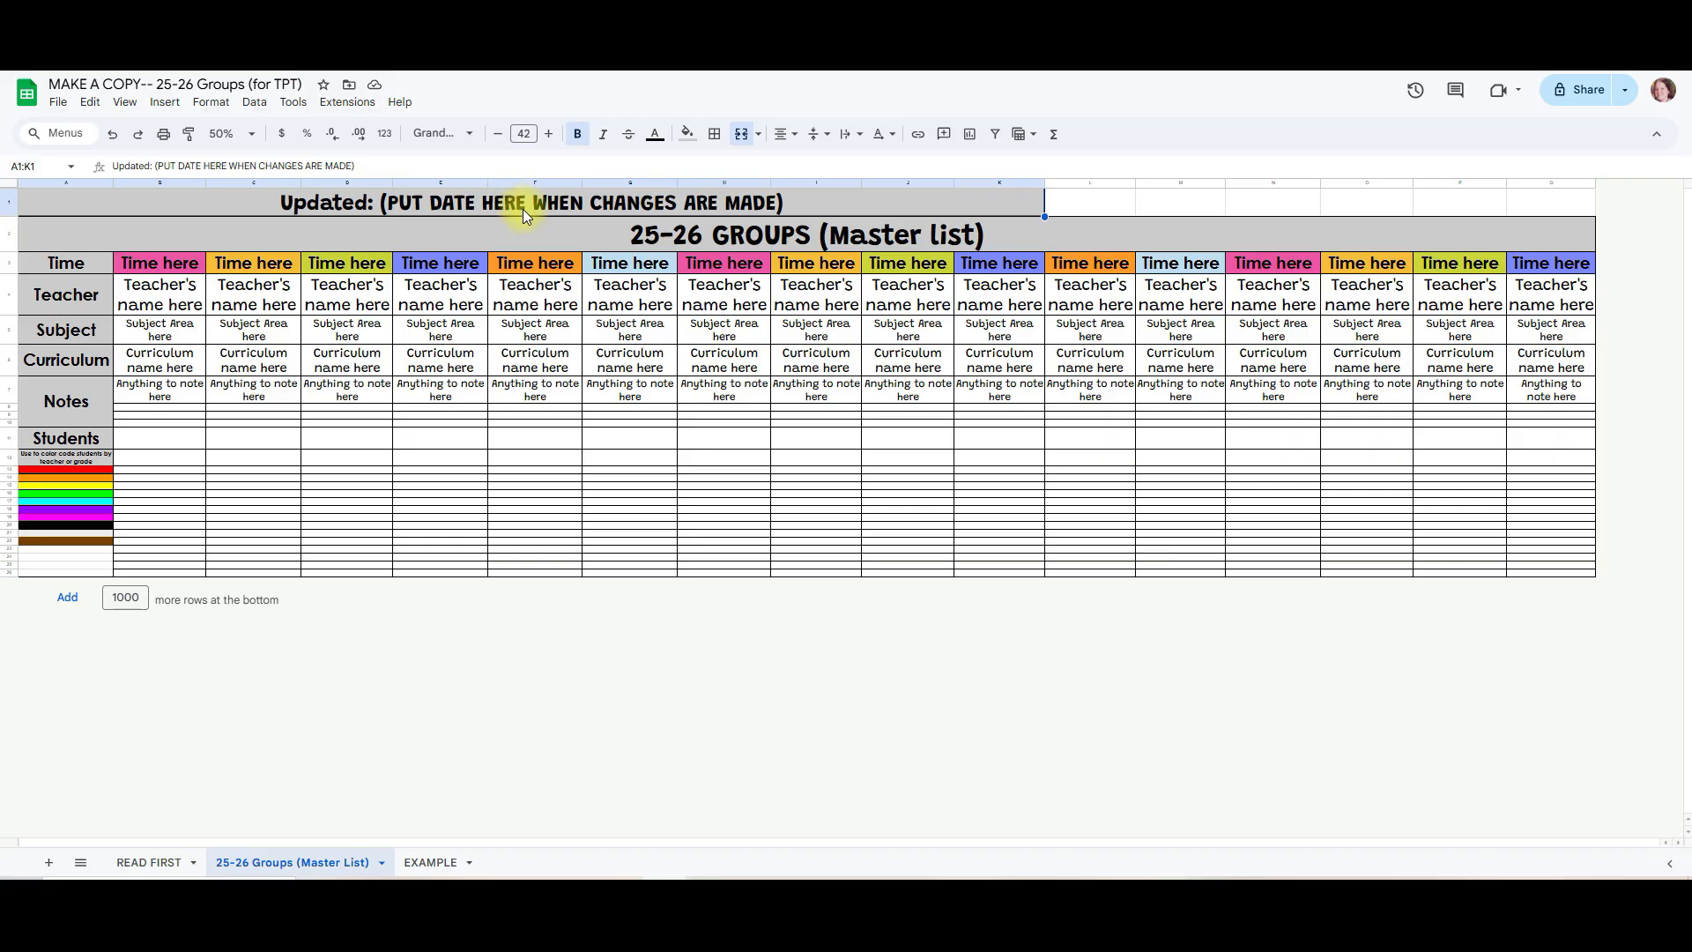
click(190, 271)
click(179, 301)
click(172, 334)
click(173, 363)
click(172, 391)
drag(173, 443, 166, 559)
click(255, 493)
drag(88, 460, 79, 575)
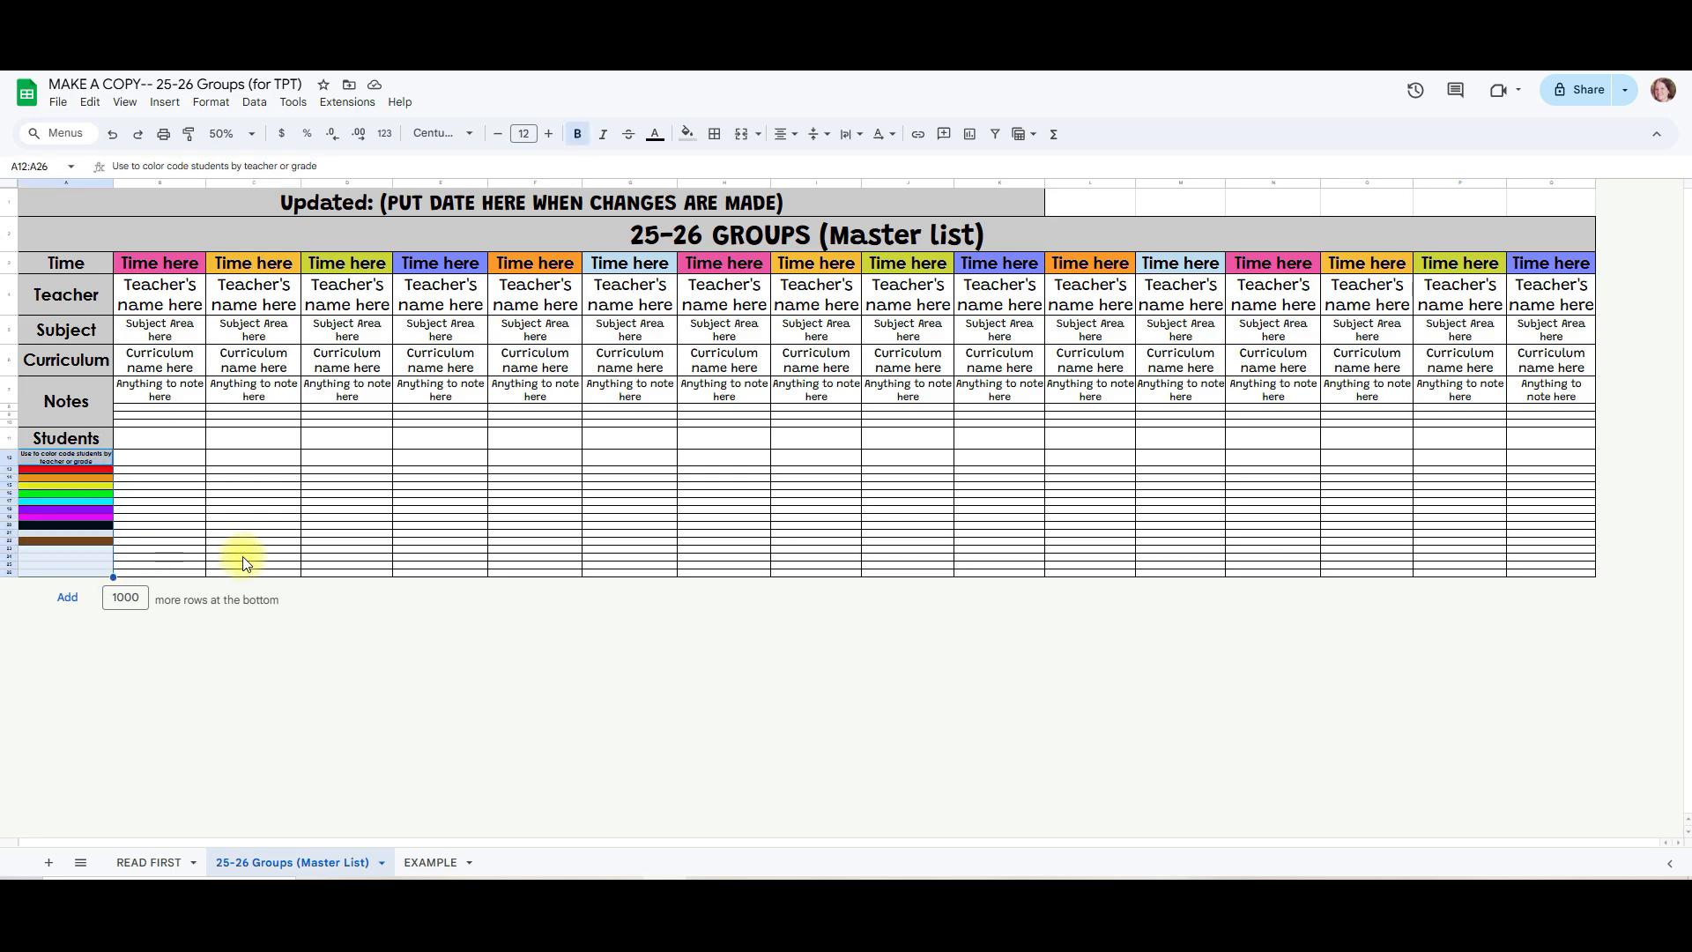
click(114, 133)
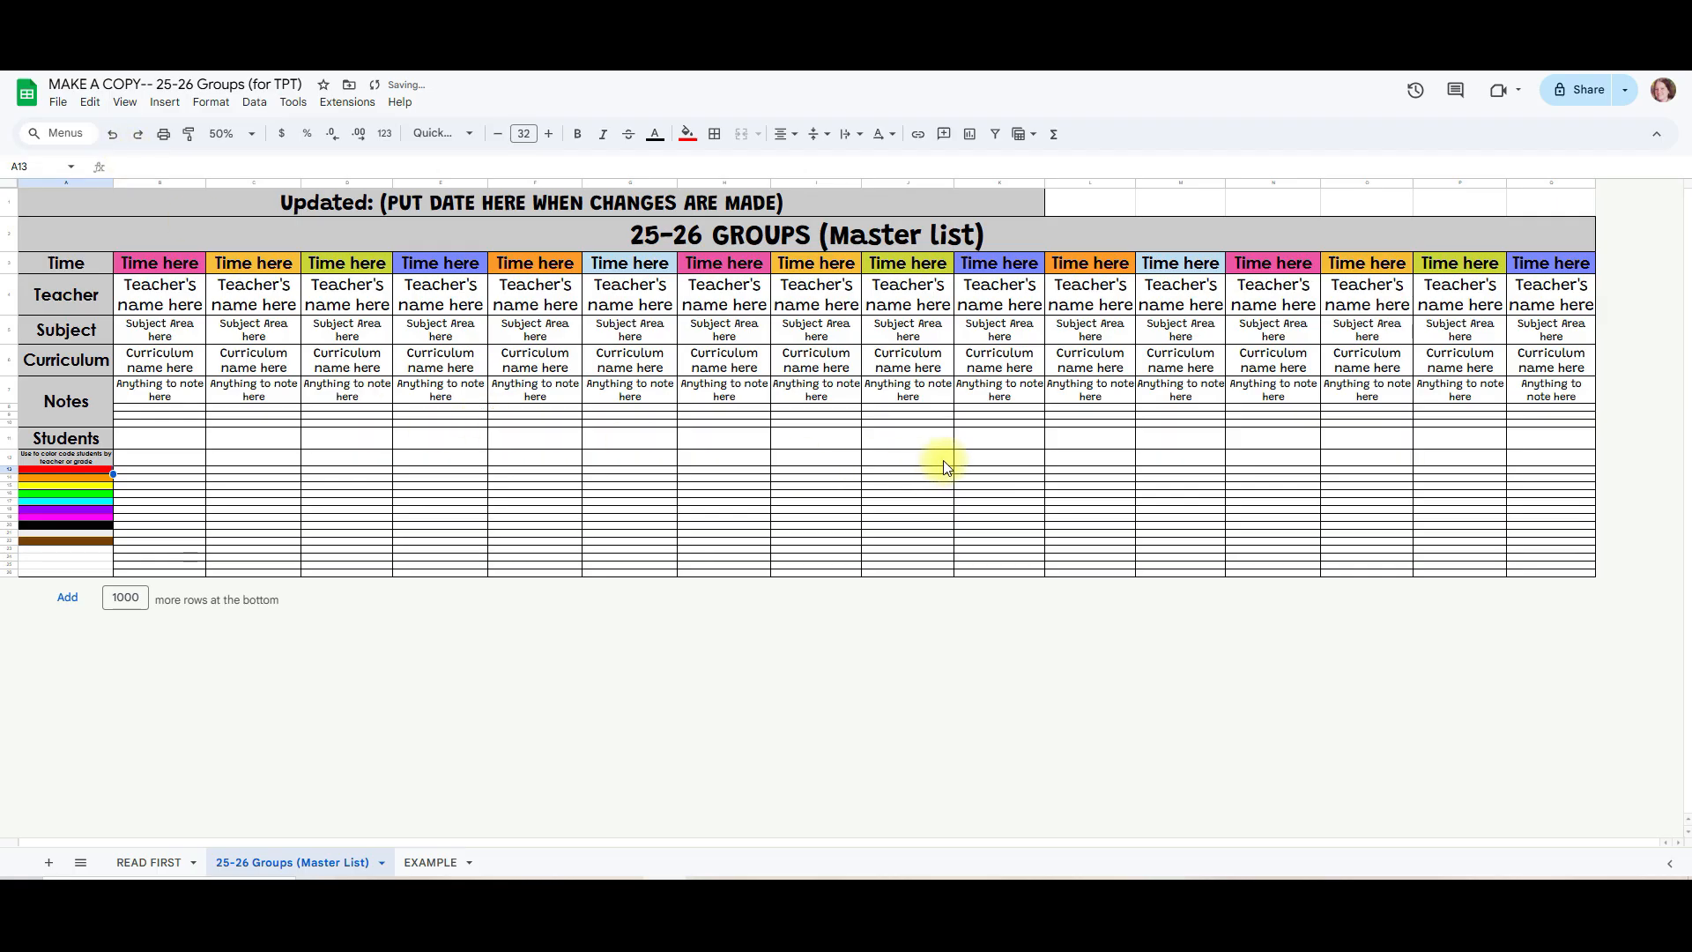